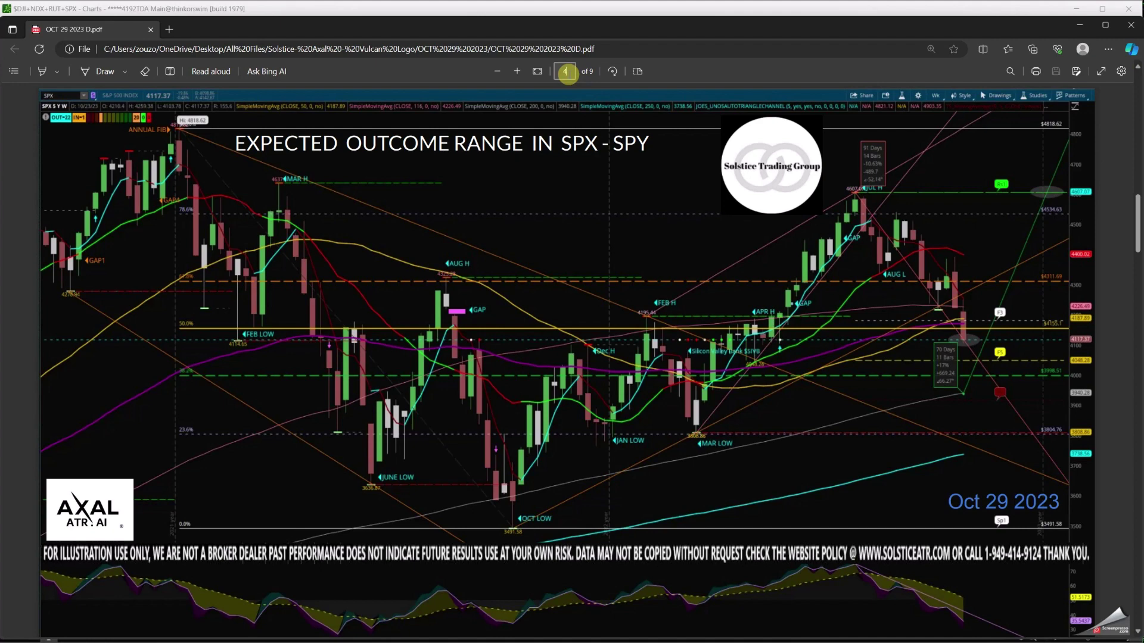
Review the PDF's market slides page by page, from the NDX slide on page 4 through the closing slide on page 9
key(Page_Down)
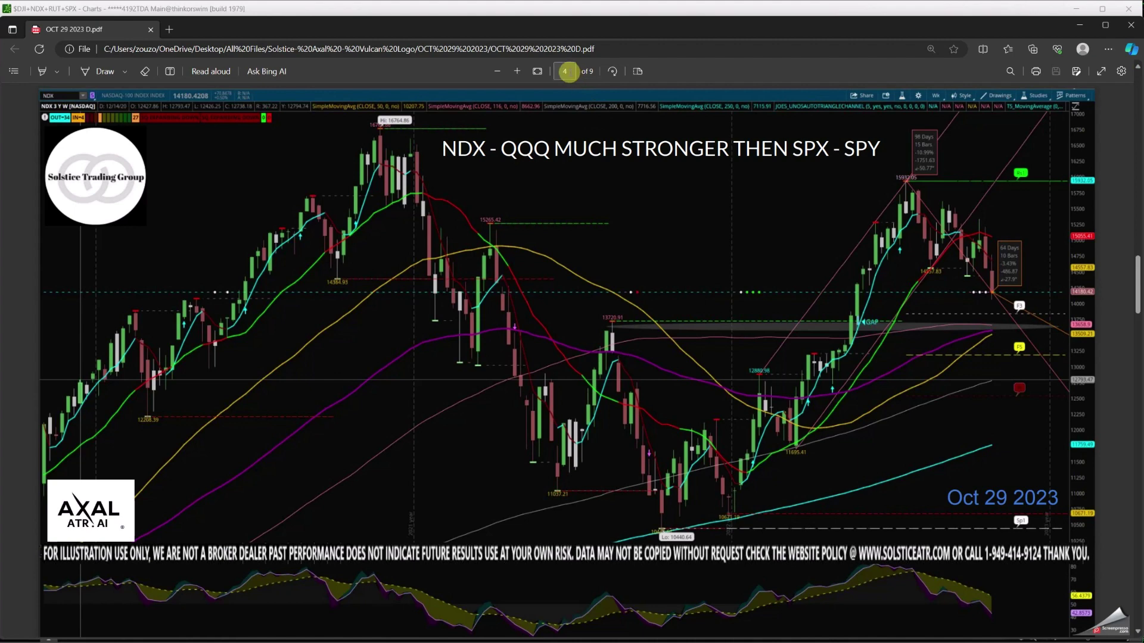
click(568, 71)
text(5)
key(Return)
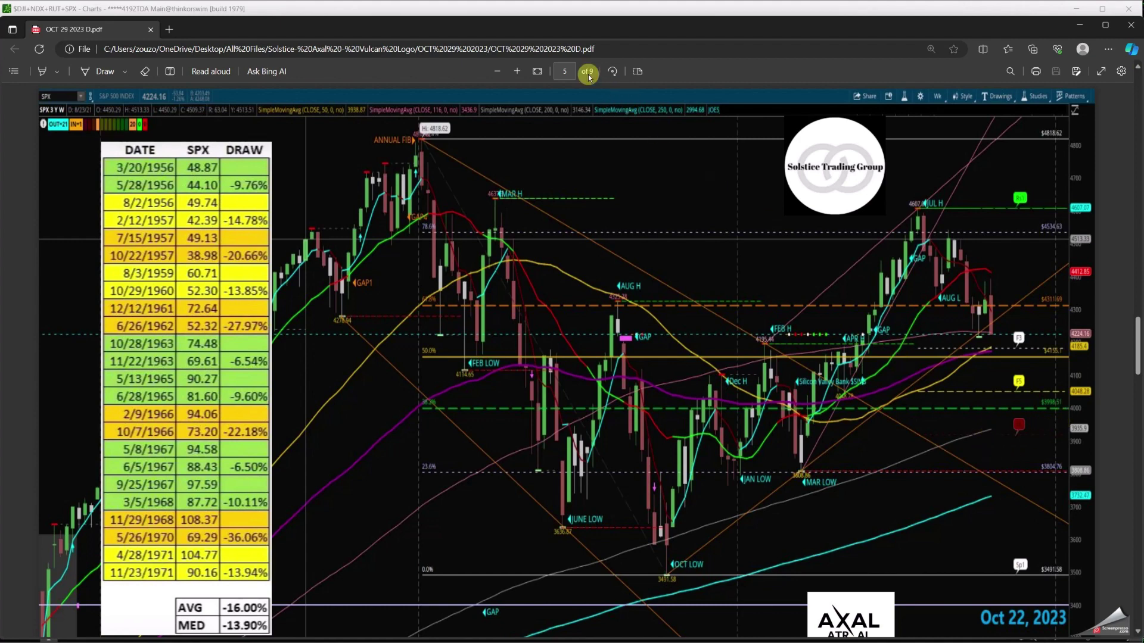
click(565, 70)
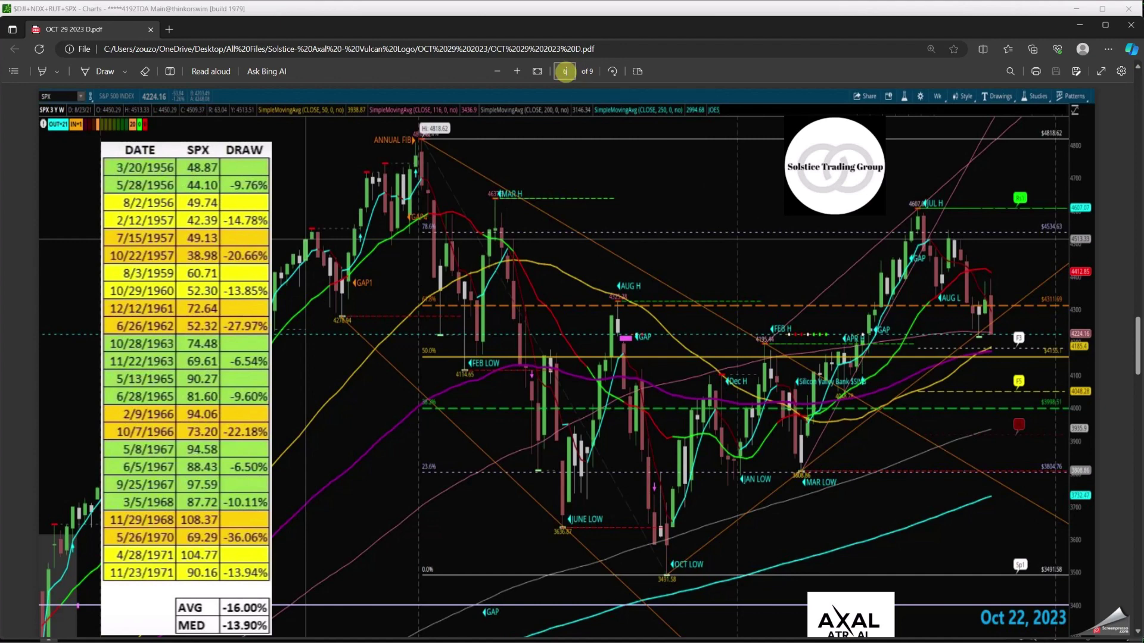
key(Return)
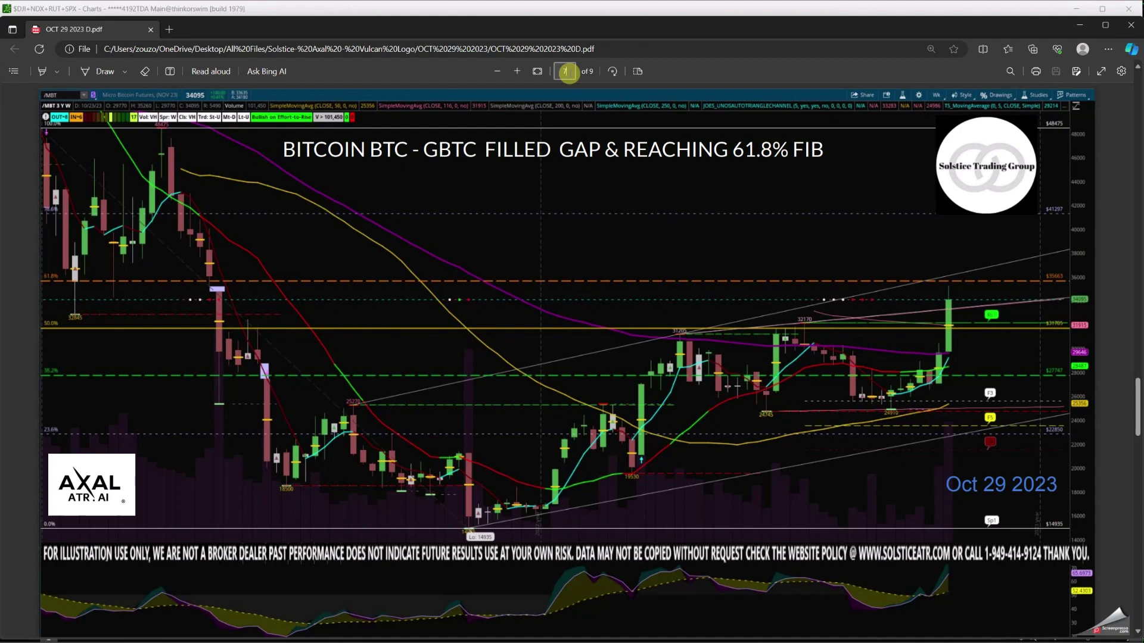
key(Return)
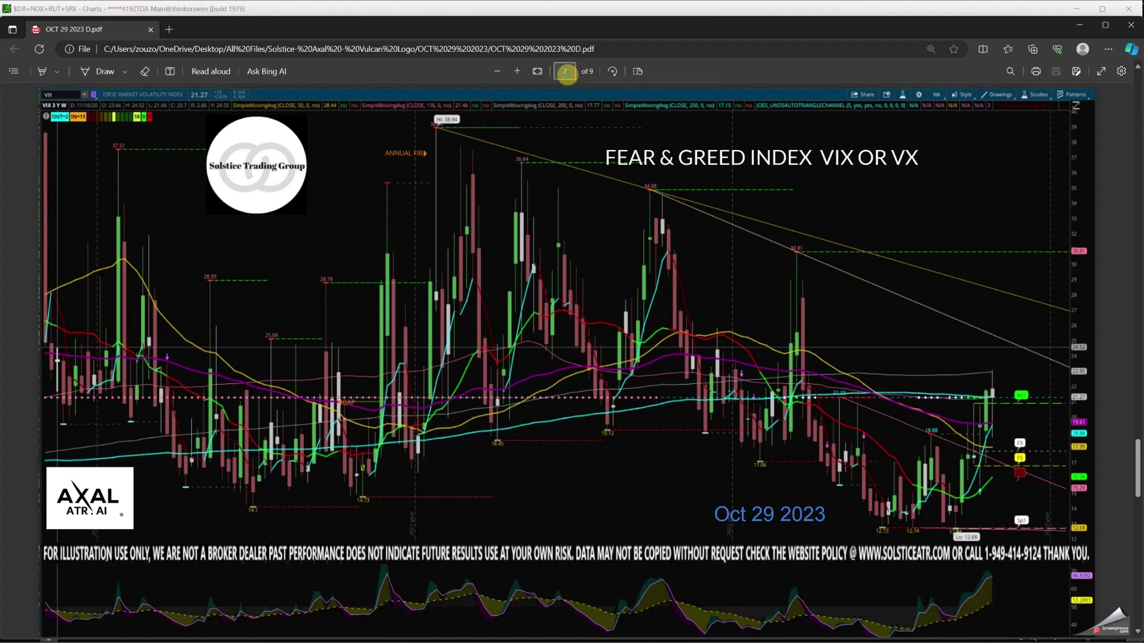
key(Page_Down)
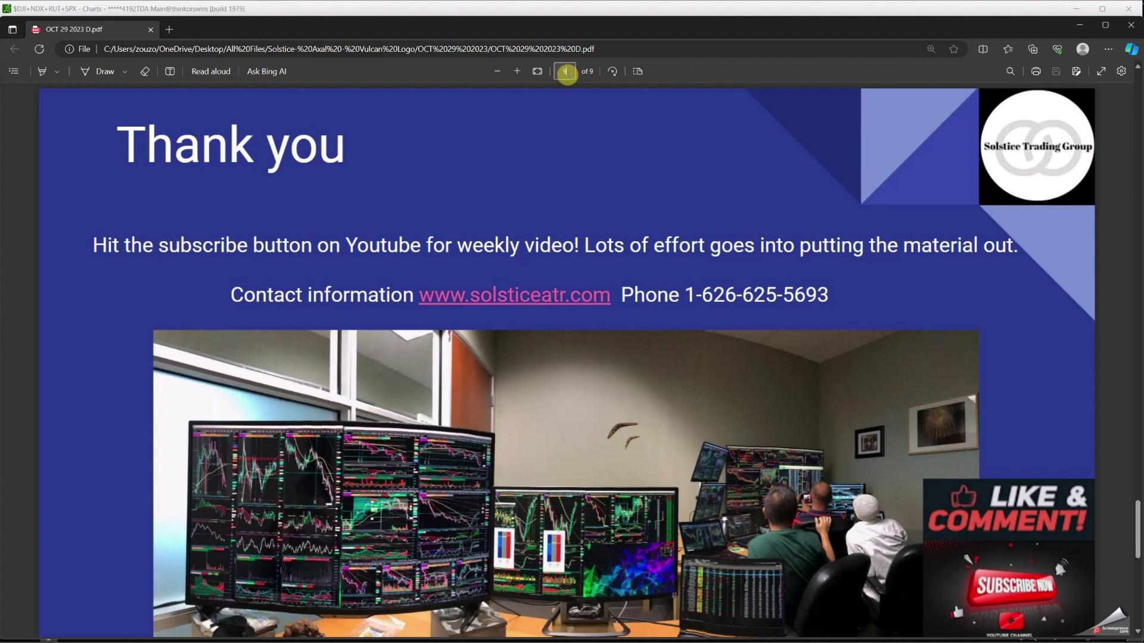
key(Page_Down)
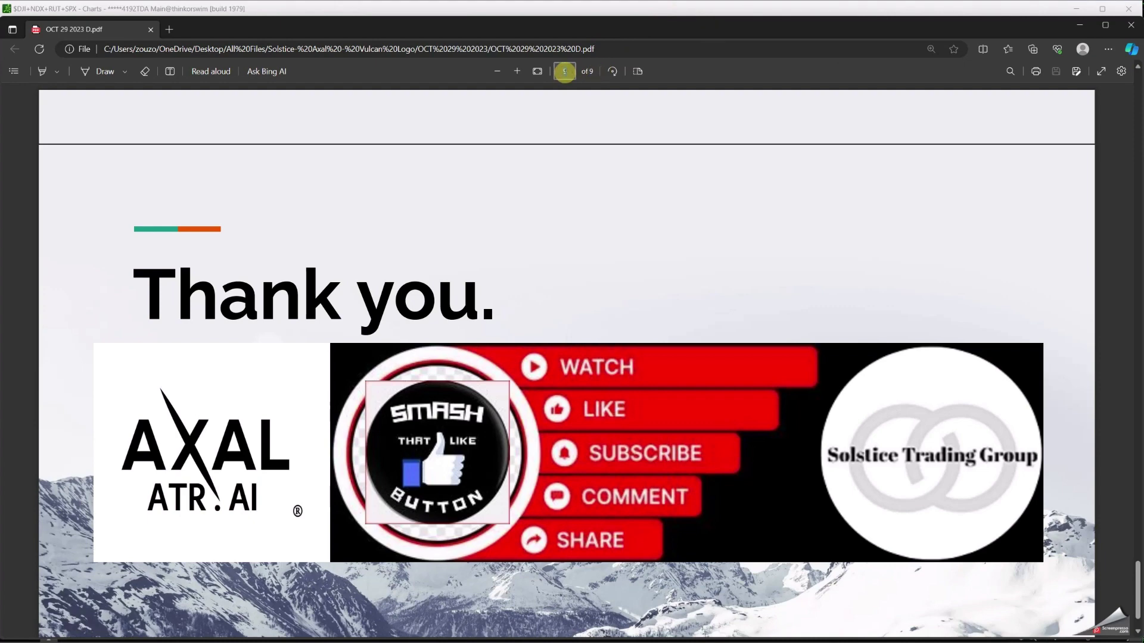
Return to page 8 of the PDF, the contact slide, and switch to the thinkorswim charts window
click(564, 71)
text(8)
key(Return)
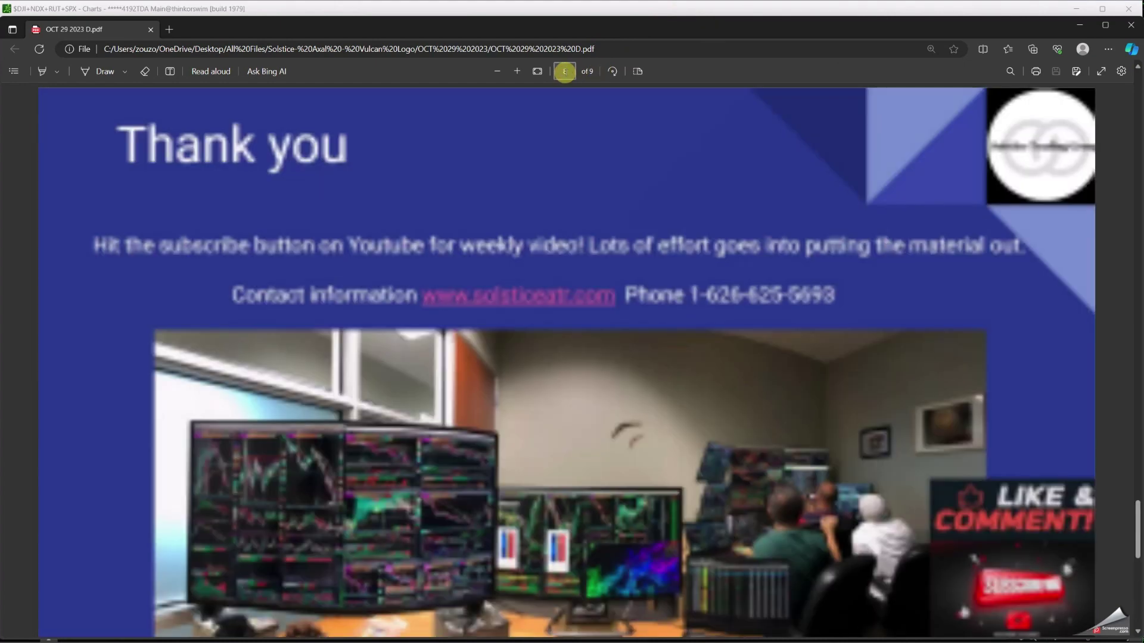
click(649, 10)
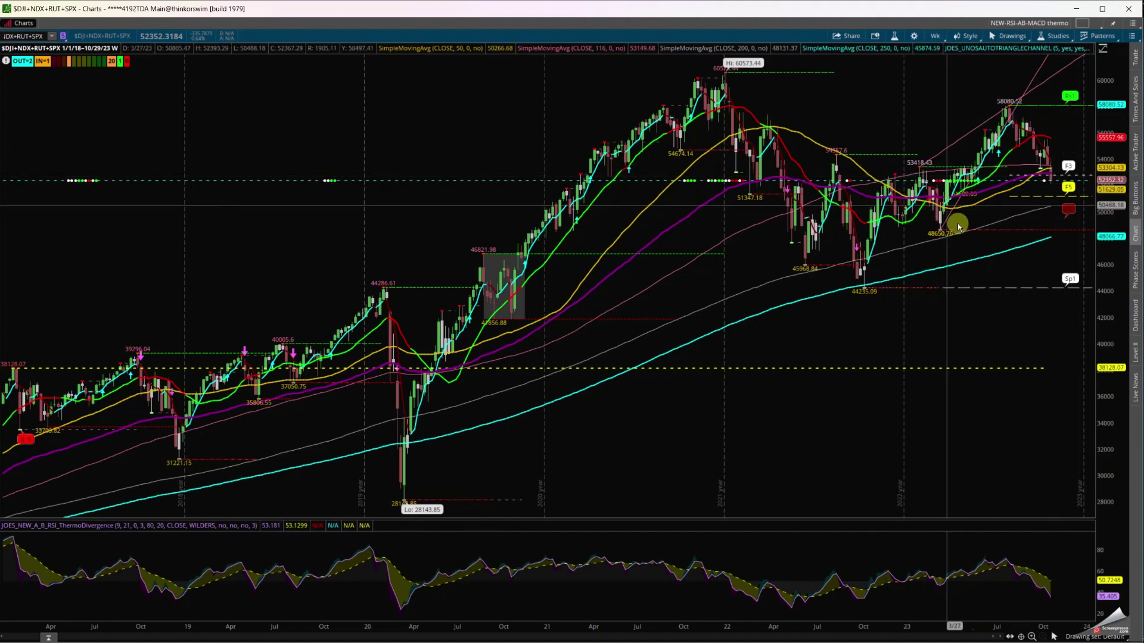
Examine the composite index chart from late 2021 onward and replace its symbol with /MES
drag(681, 221, 1092, 232)
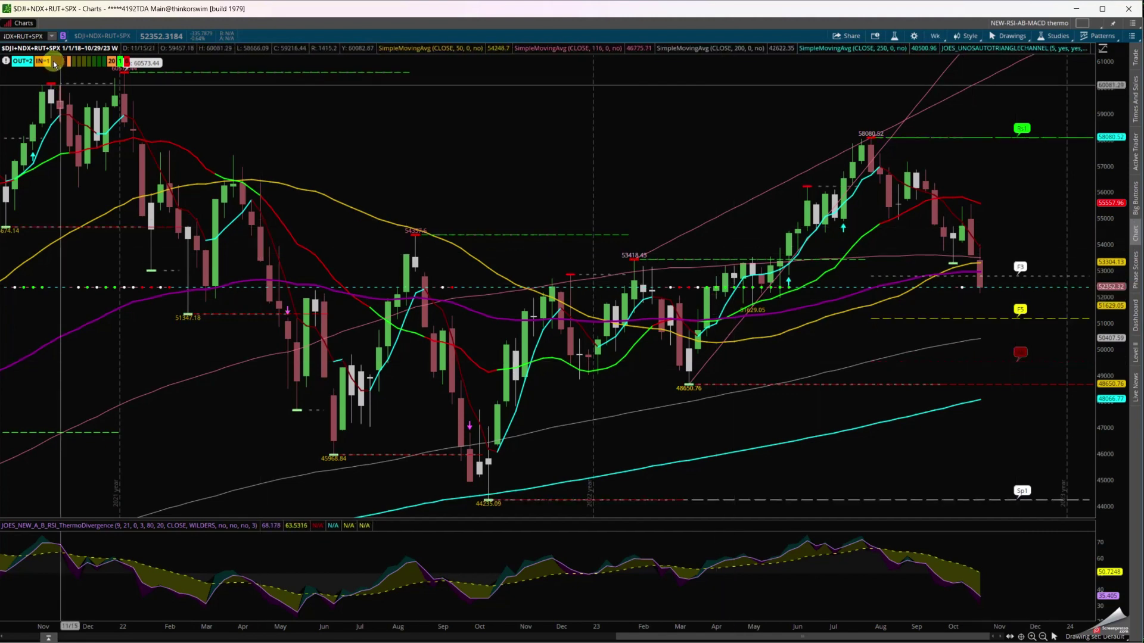
click(43, 34)
key(BackSpace)
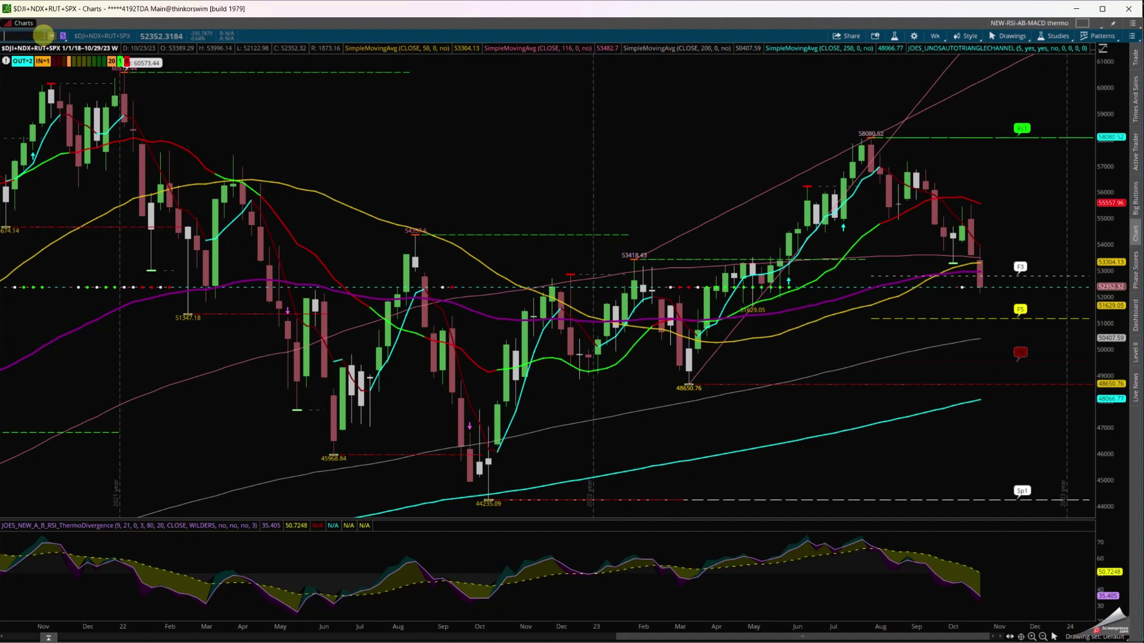
text(/MES)
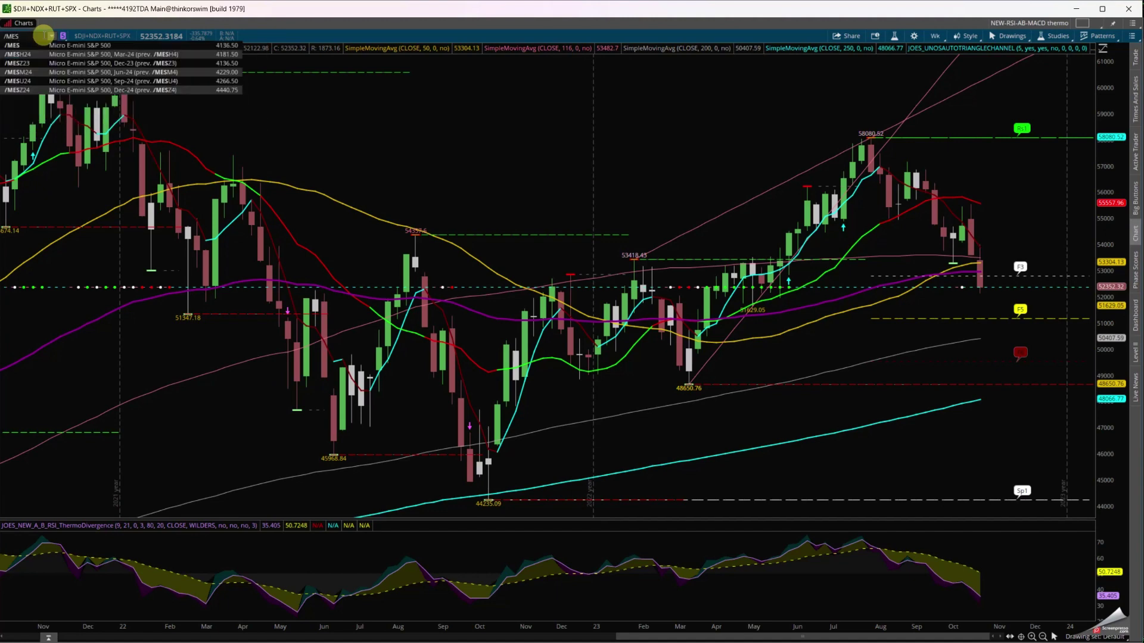
key(Return)
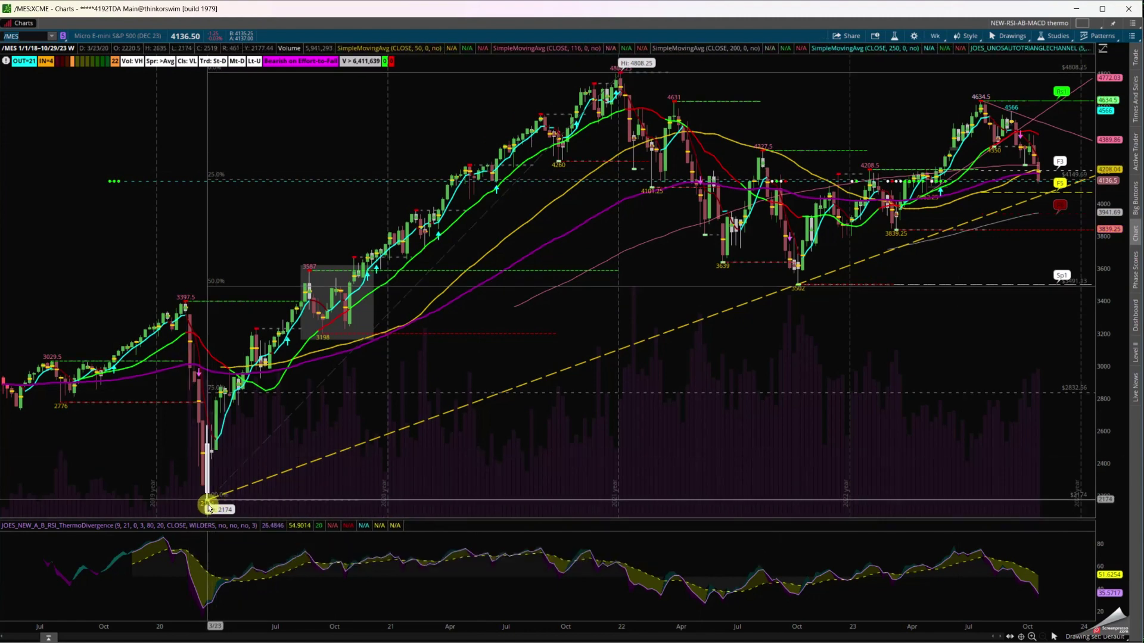
Inspect the recent weekly /MES candles and change the chart to the 1-year daily time frame
mouse_move(799, 286)
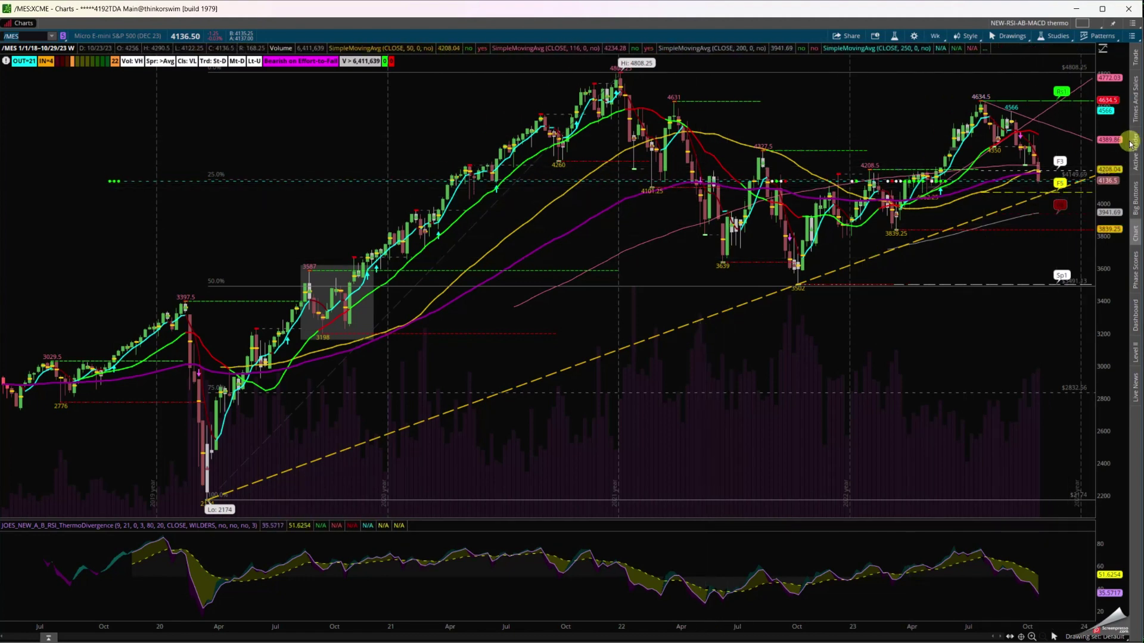
mouse_move(741, 242)
mouse_down()
mouse_move(950, 230)
mouse_move(1139, 246)
mouse_up()
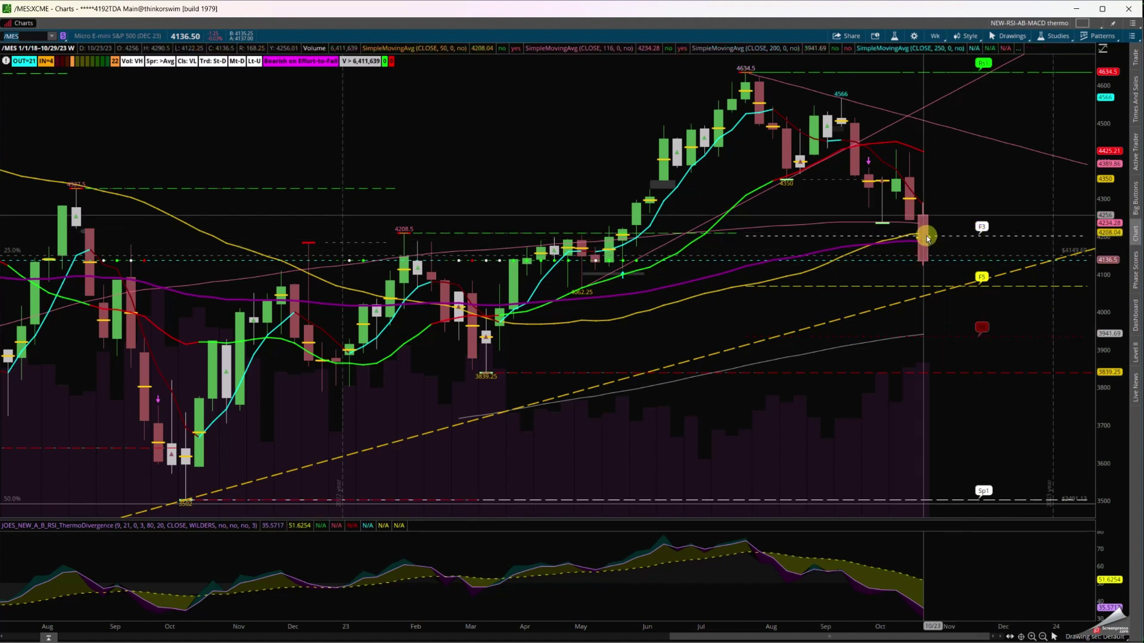
click(934, 35)
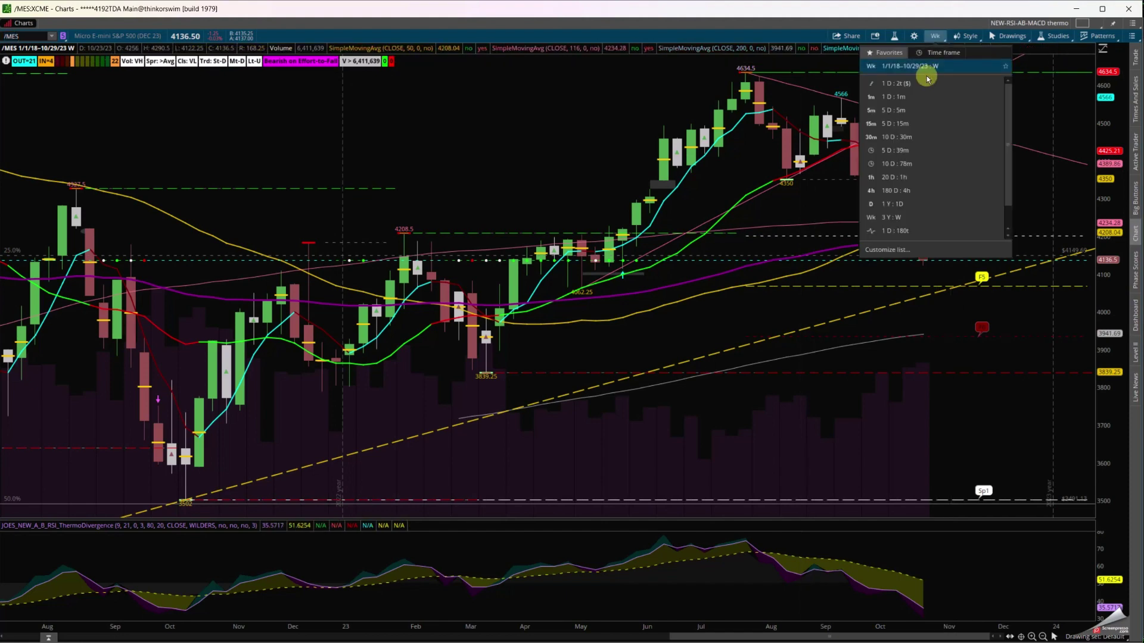
click(902, 203)
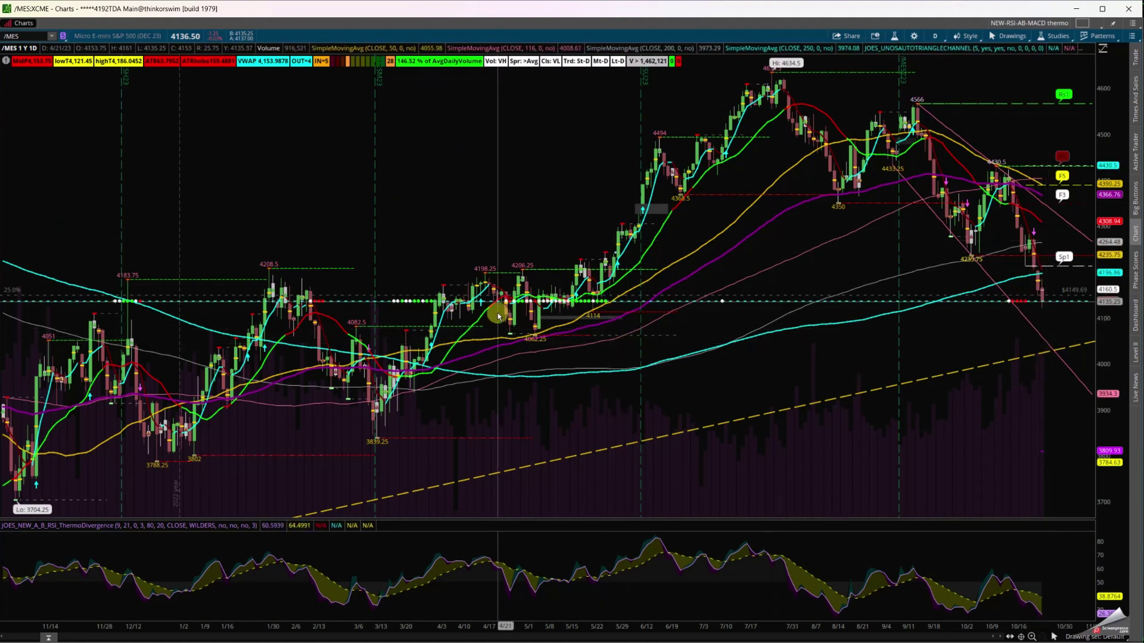
Draw a small ellipse beyond the latest daily candle, just above the dashed yellow trendline
click(1053, 633)
click(1079, 470)
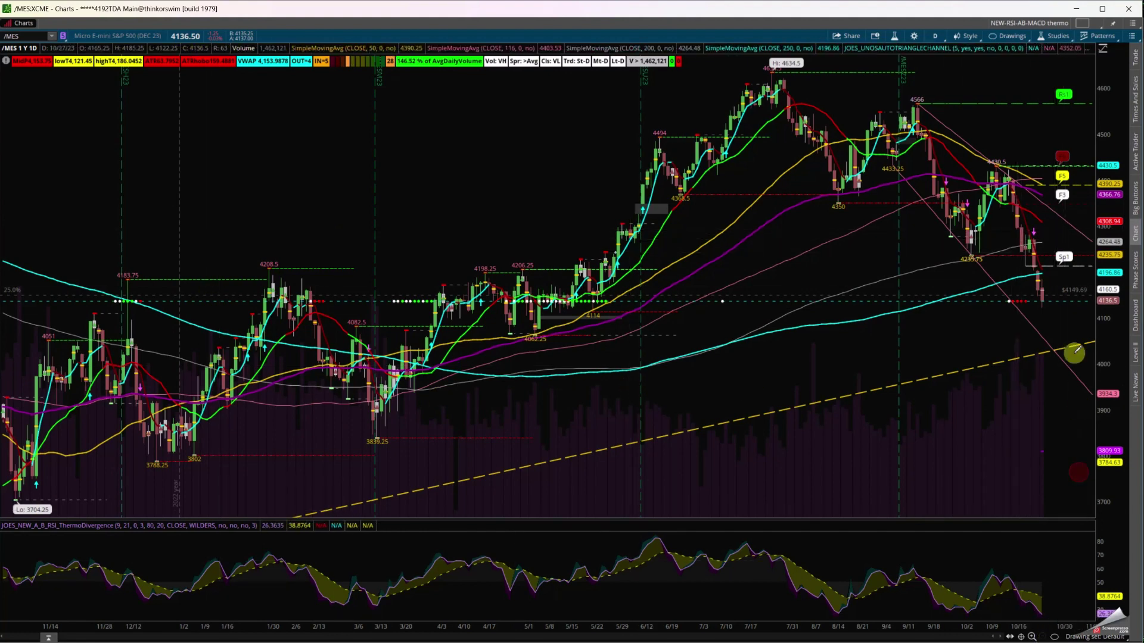
drag(1060, 329, 1066, 320)
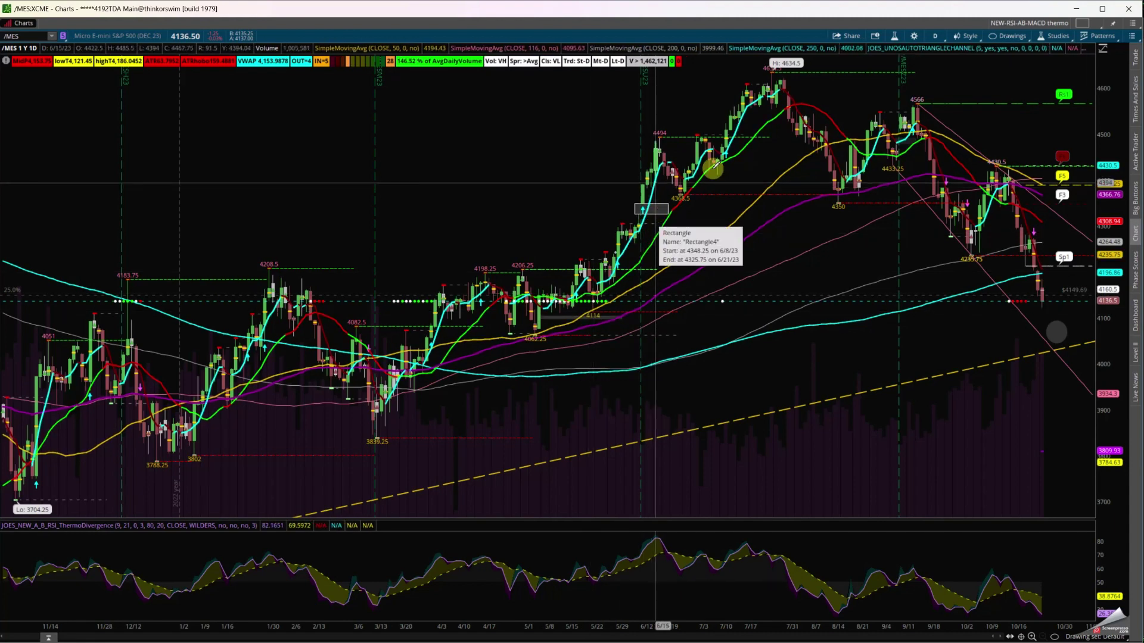
Set the /MES chart to an intraday time frame with a 30-day interval and a 4-hour aggregation period
click(935, 36)
click(945, 52)
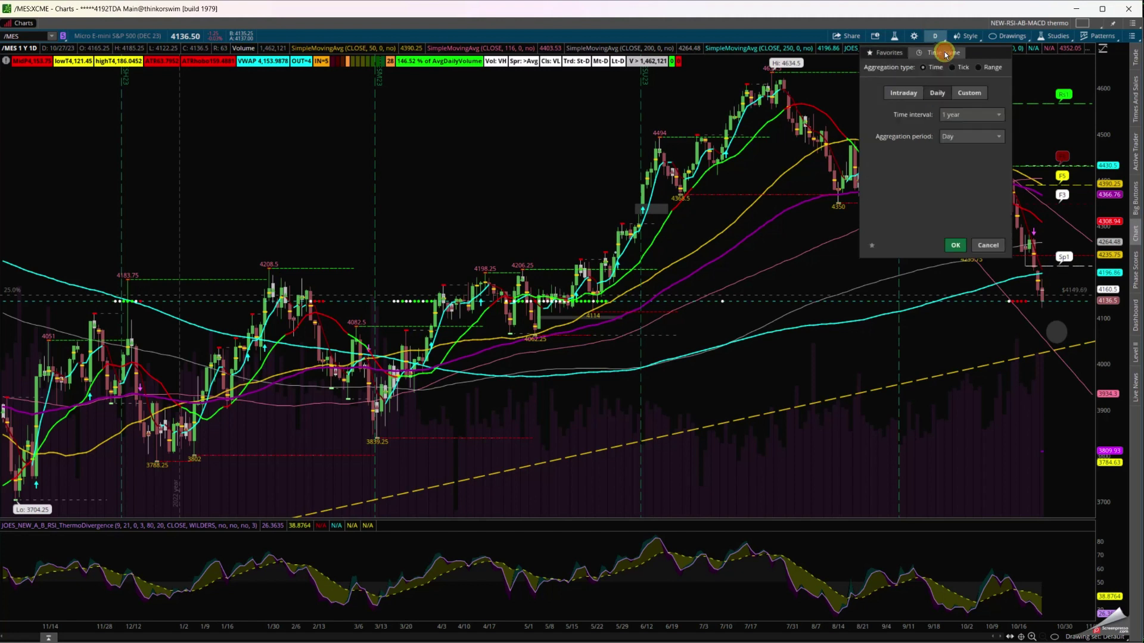
click(904, 92)
click(982, 116)
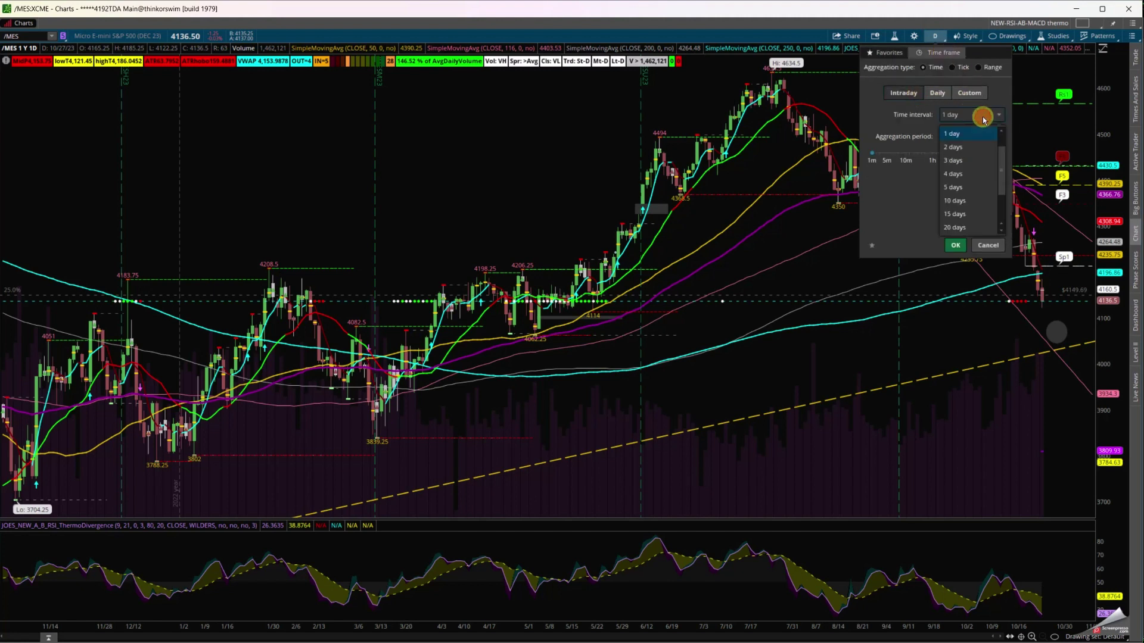
click(960, 189)
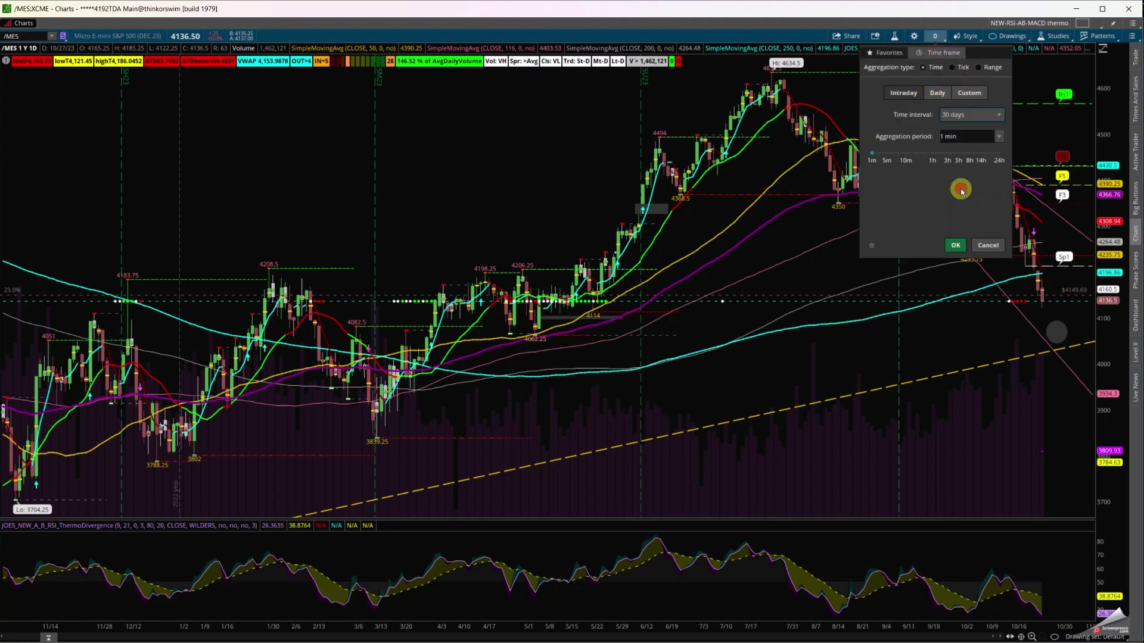
click(999, 137)
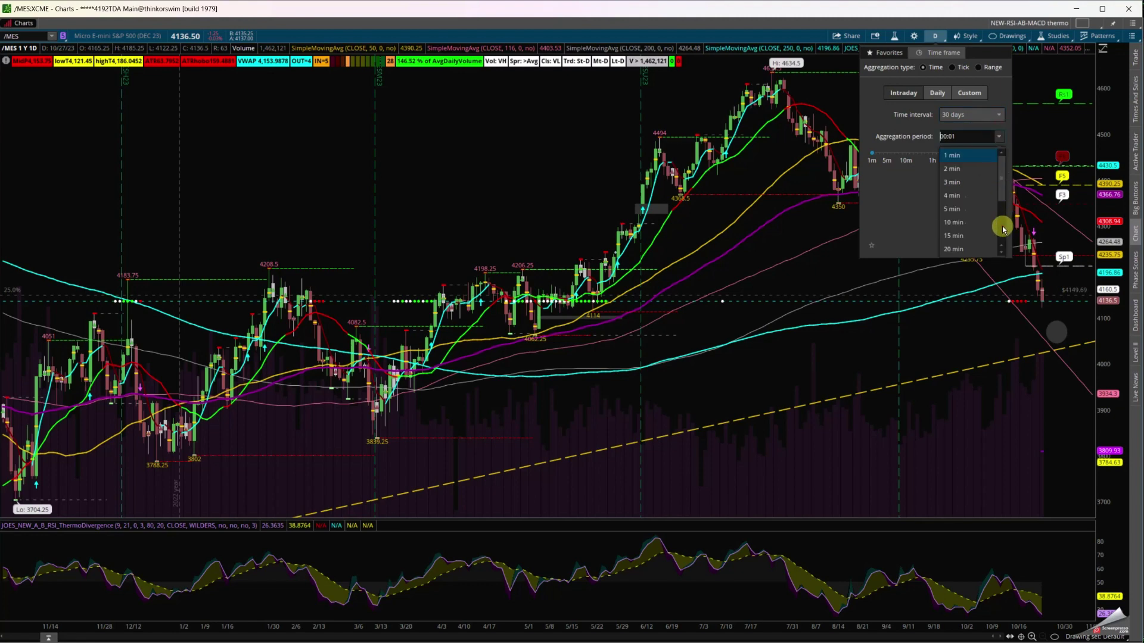
click(967, 209)
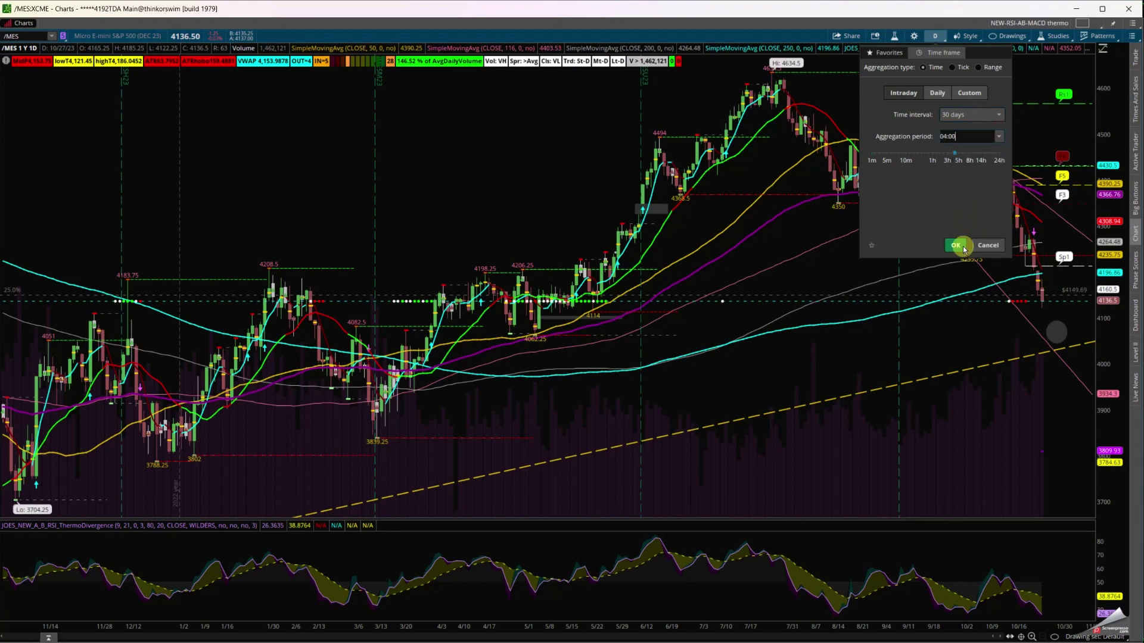
click(959, 248)
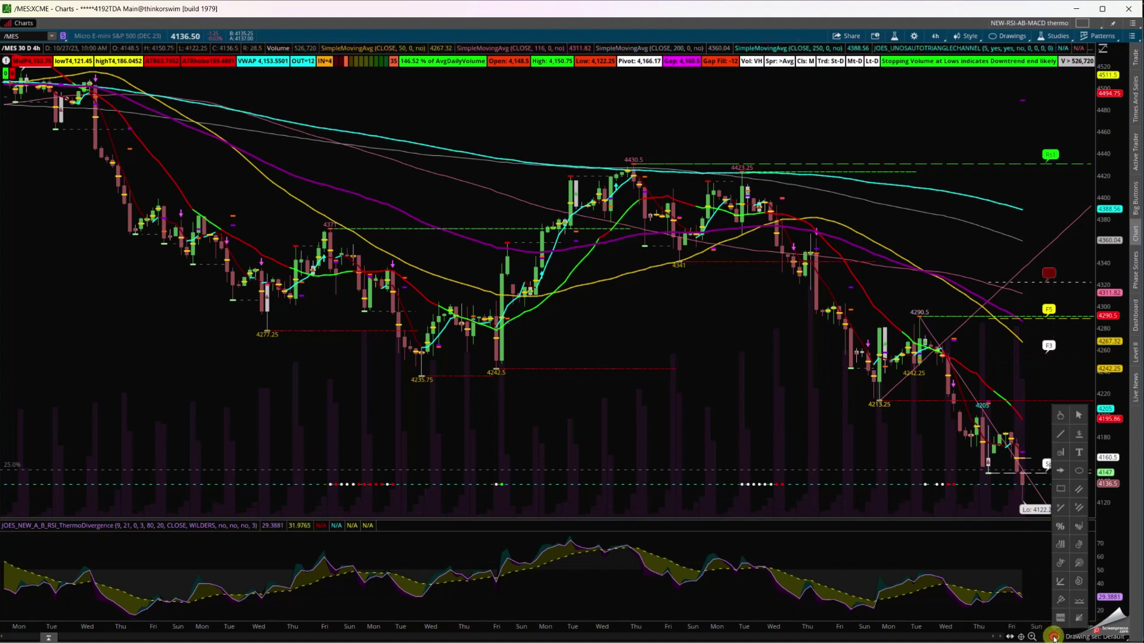
Draw Quadrant Lines from the 4290.5 high to the 4122.25 low, setting intermediate coefficients to -0.2, 0.2 and 0.8
click(1060, 619)
click(927, 312)
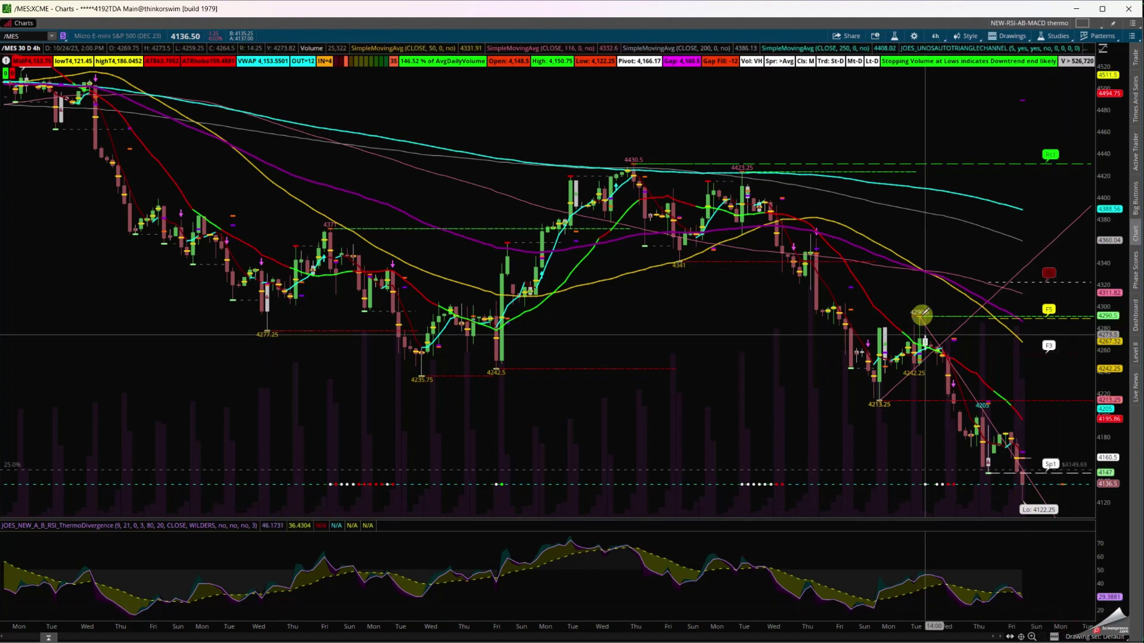
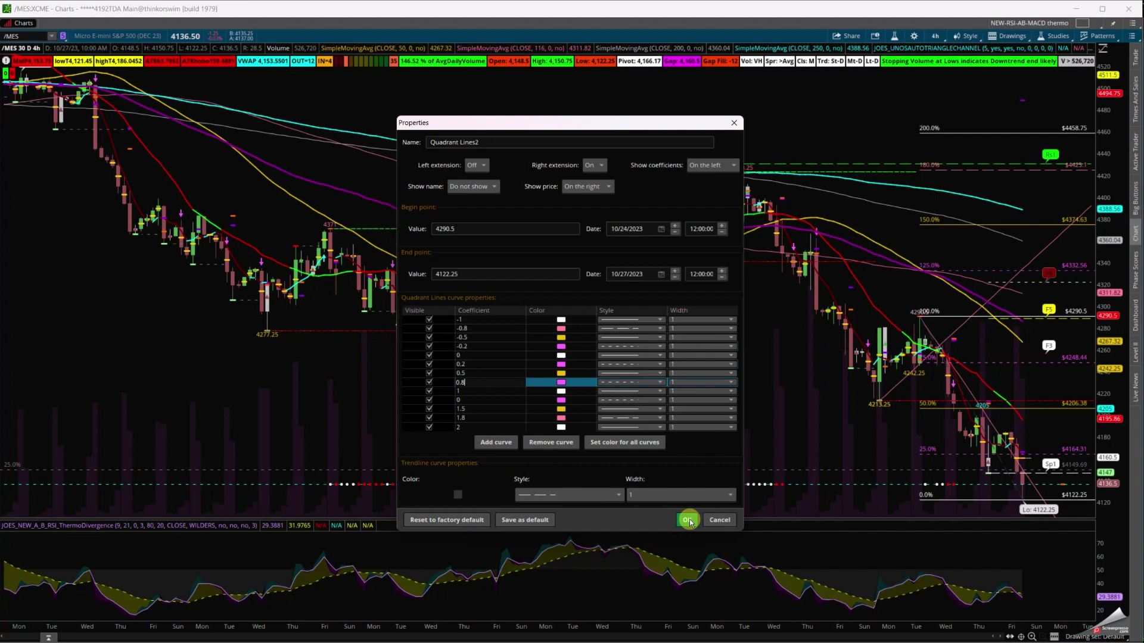
click(688, 520)
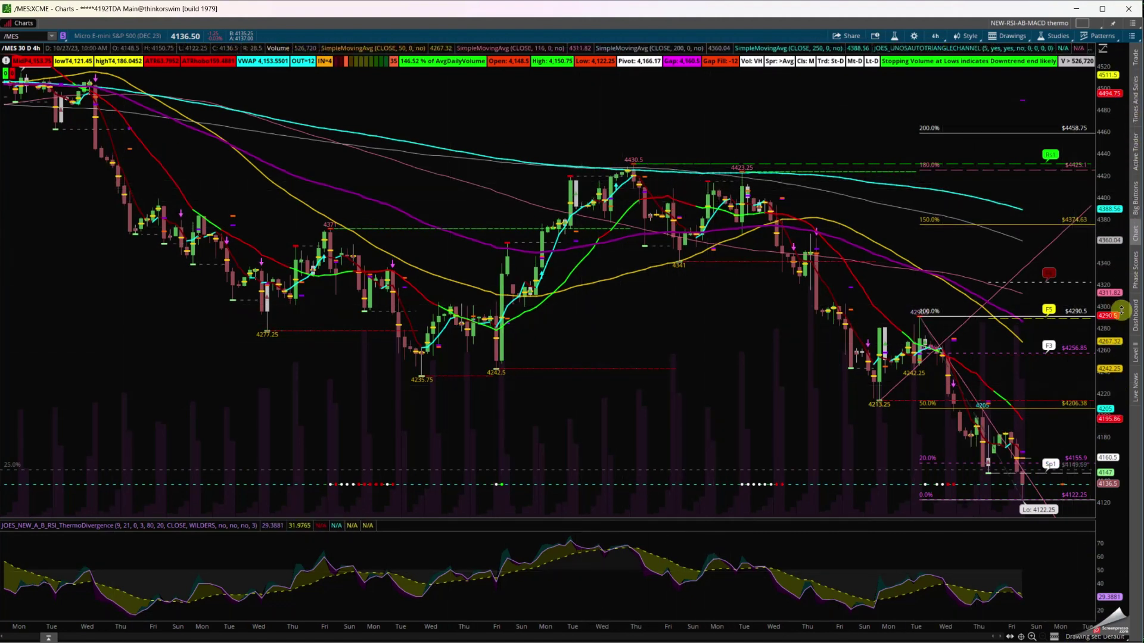
drag(1120, 292, 1120, 342)
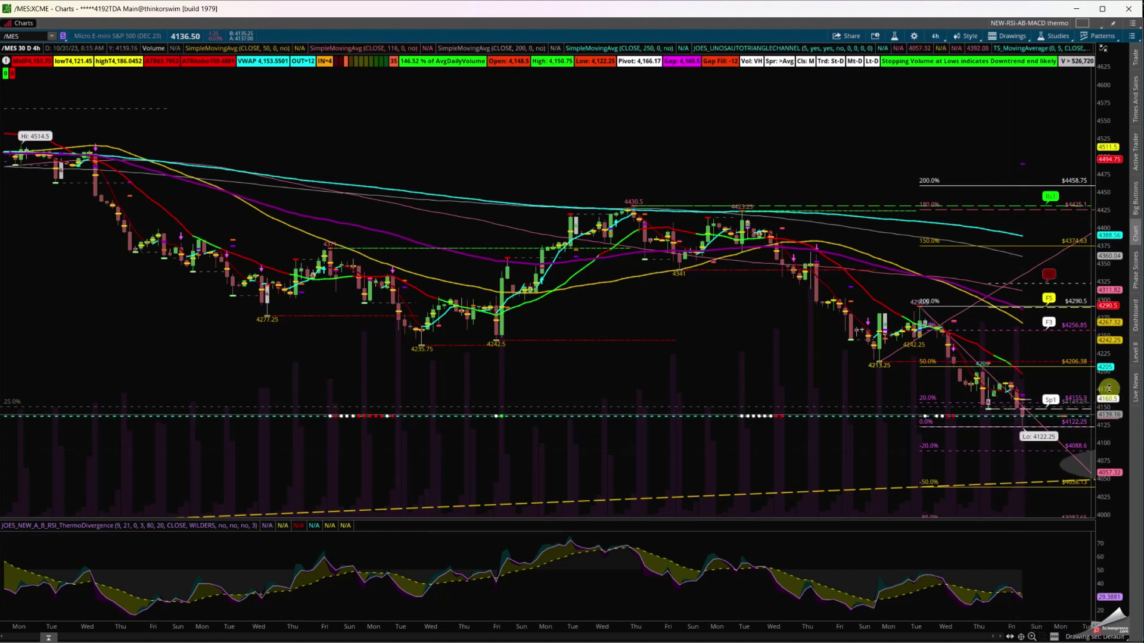
drag(1110, 387, 1111, 425)
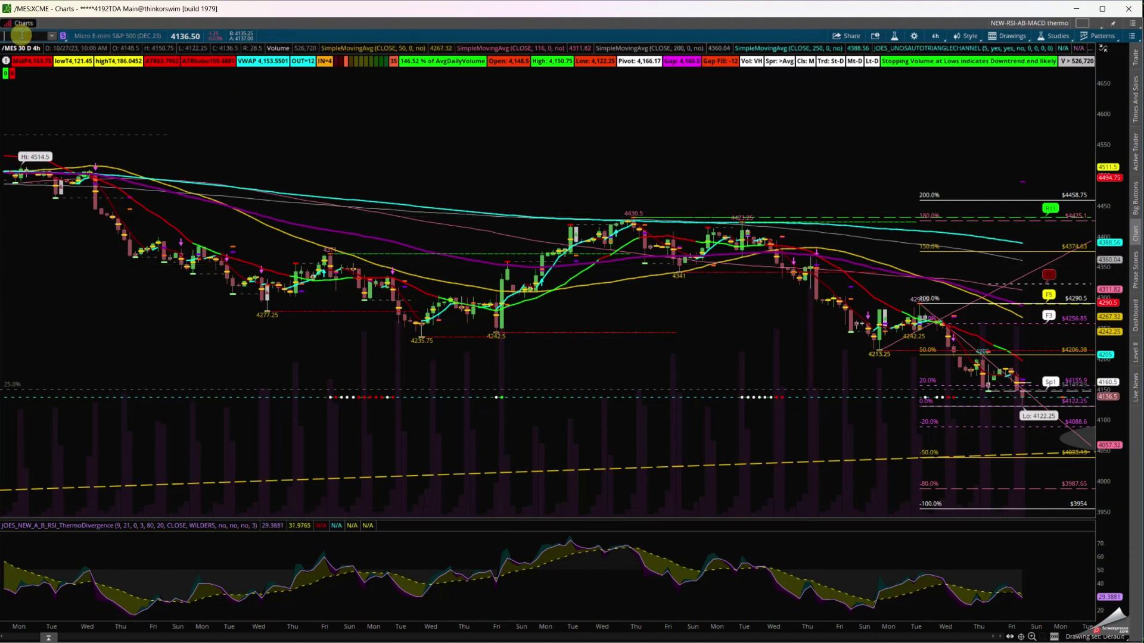
Load the SPY chart and draw Quadrant Lines from the 425.5 swing high to the 409.21 low
text(Y)
key(Return)
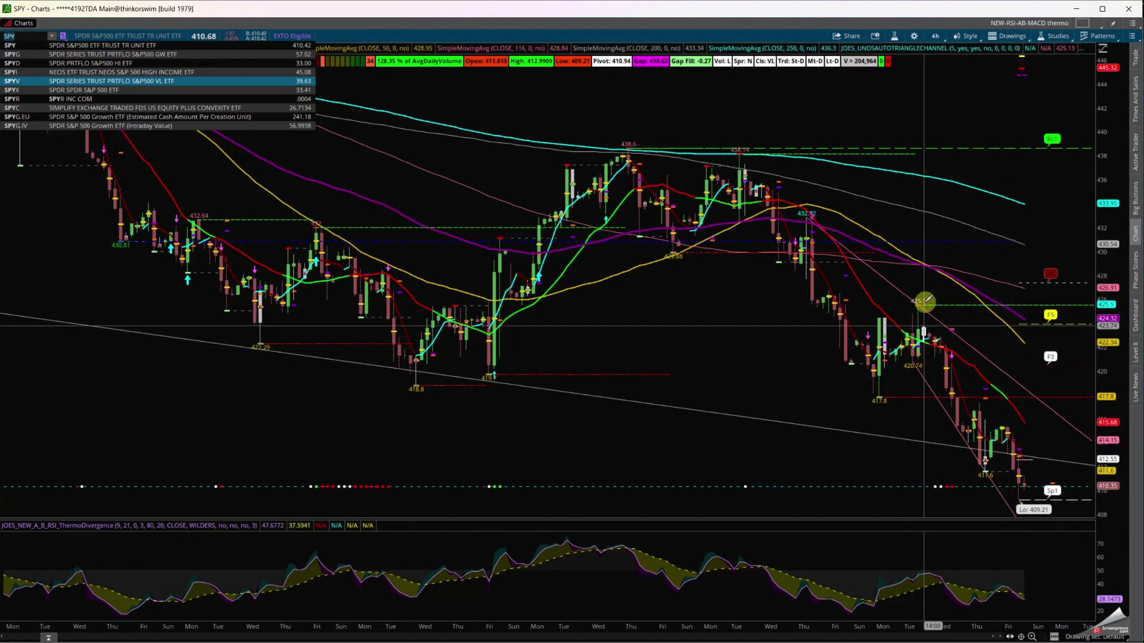
mouse_move(920, 303)
mouse_down()
mouse_move(1009, 498)
mouse_move(1020, 497)
mouse_up()
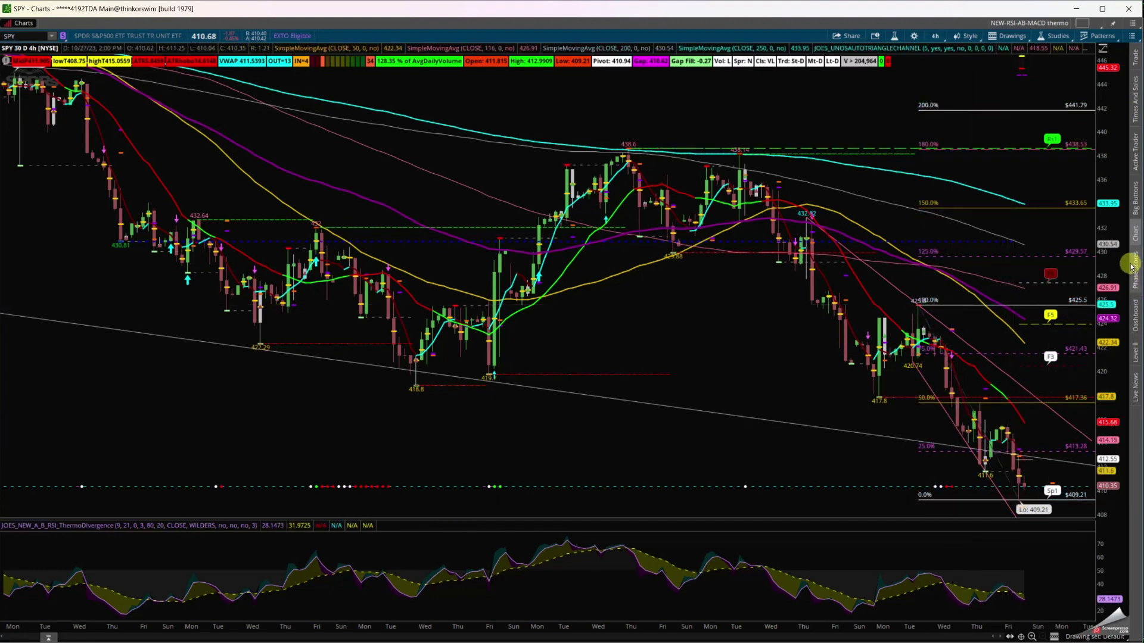
drag(1123, 278, 1125, 394)
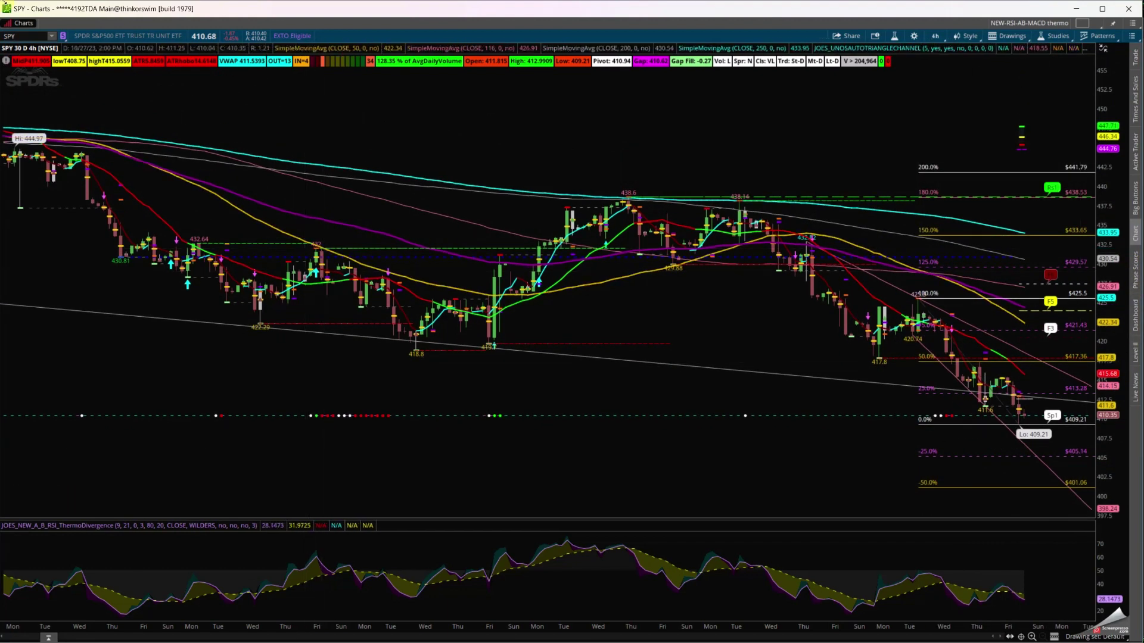
Load the QQQ chart
click(19, 35)
text(QQQ)
key(Return)
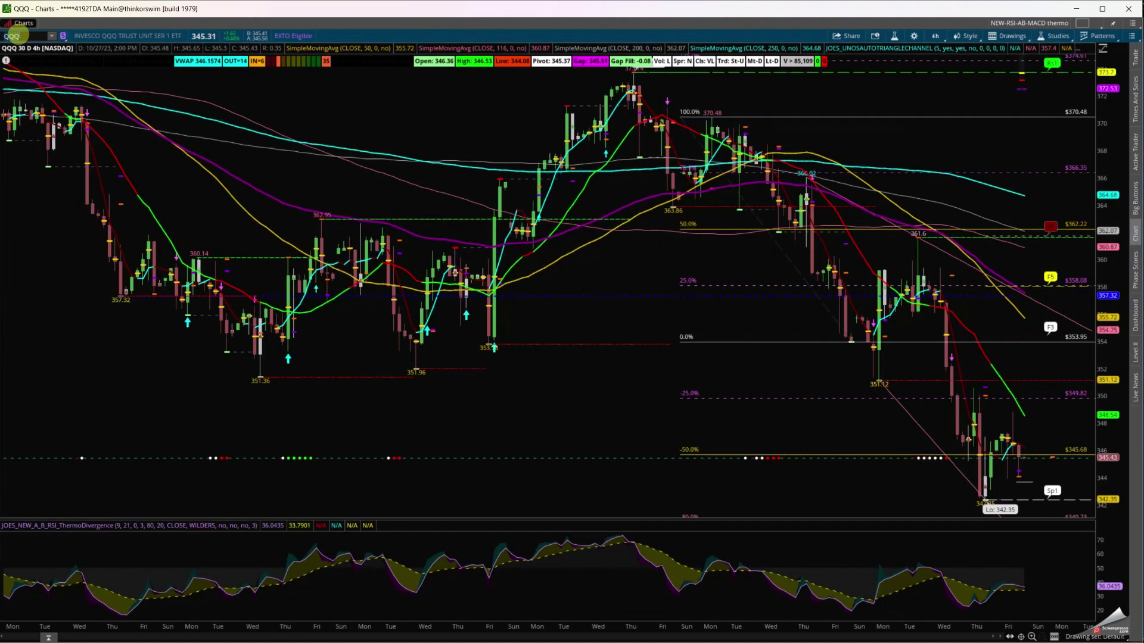
Re-anchor the existing QQQ Quadrant Lines, with 0% at the 342.35 low and 100% at the 361.6 swing high
right_click(774, 343)
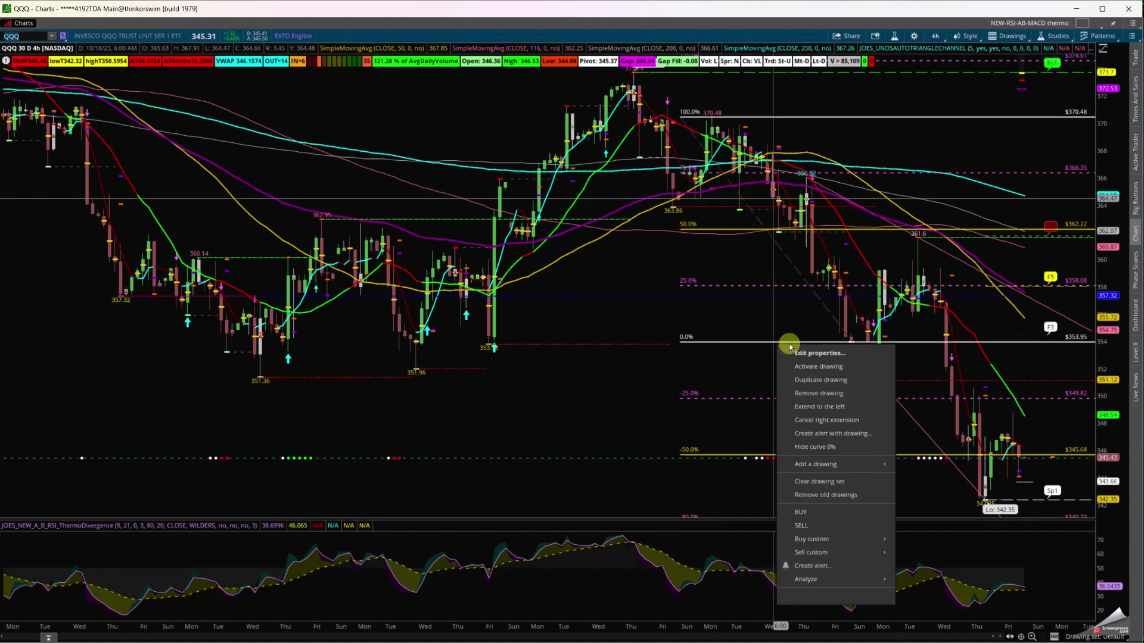
click(1112, 302)
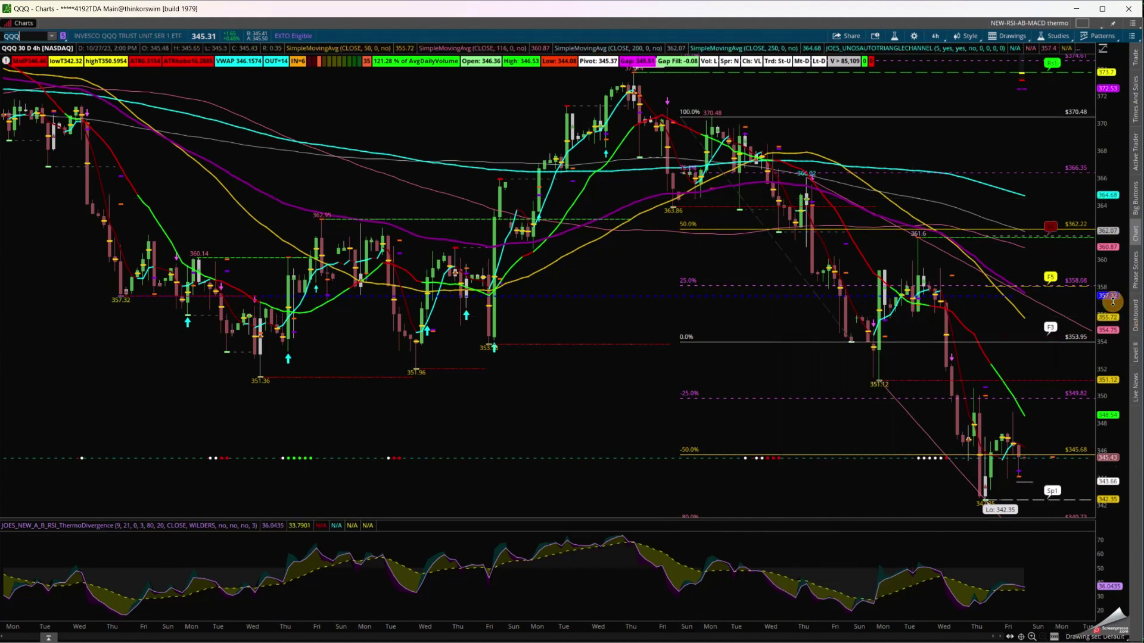
drag(1113, 302, 1112, 334)
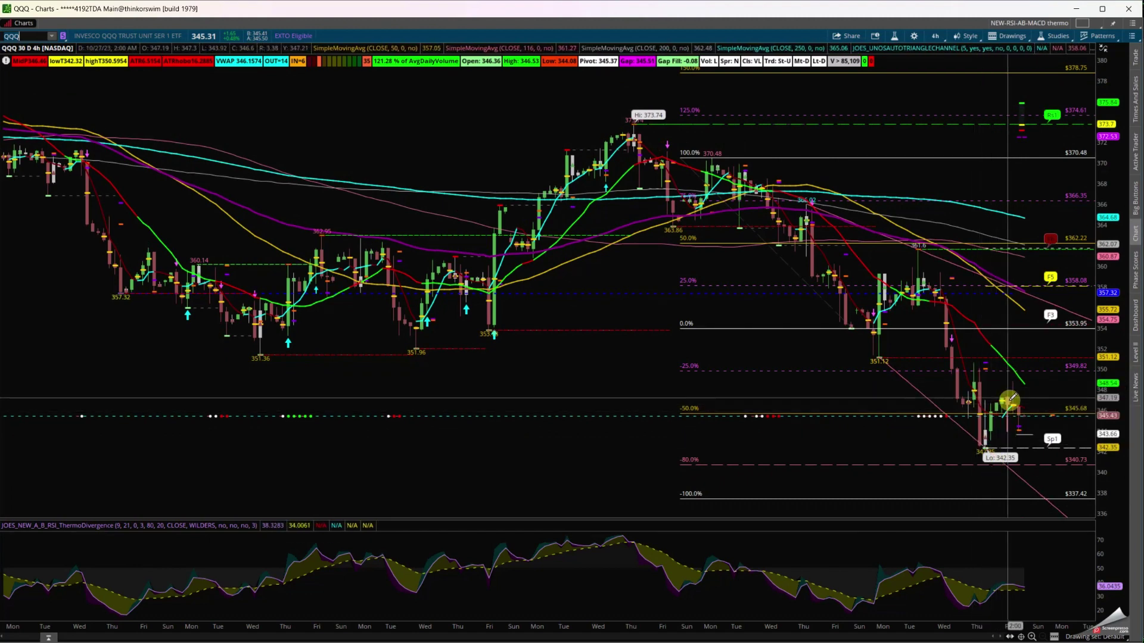
right_click(882, 416)
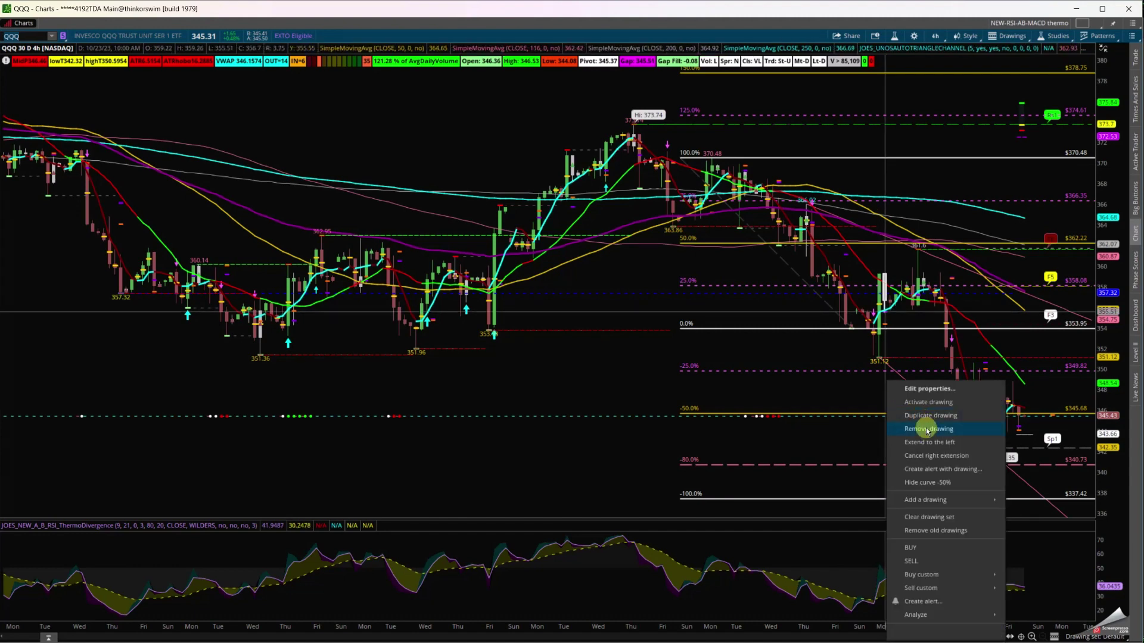
click(927, 403)
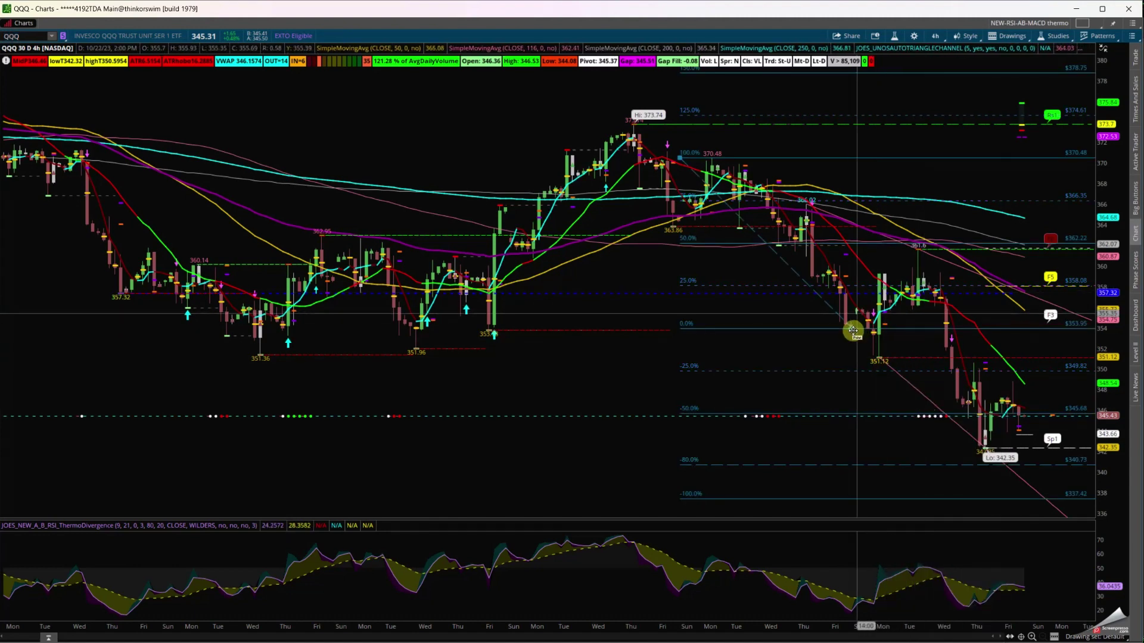
drag(852, 329, 986, 449)
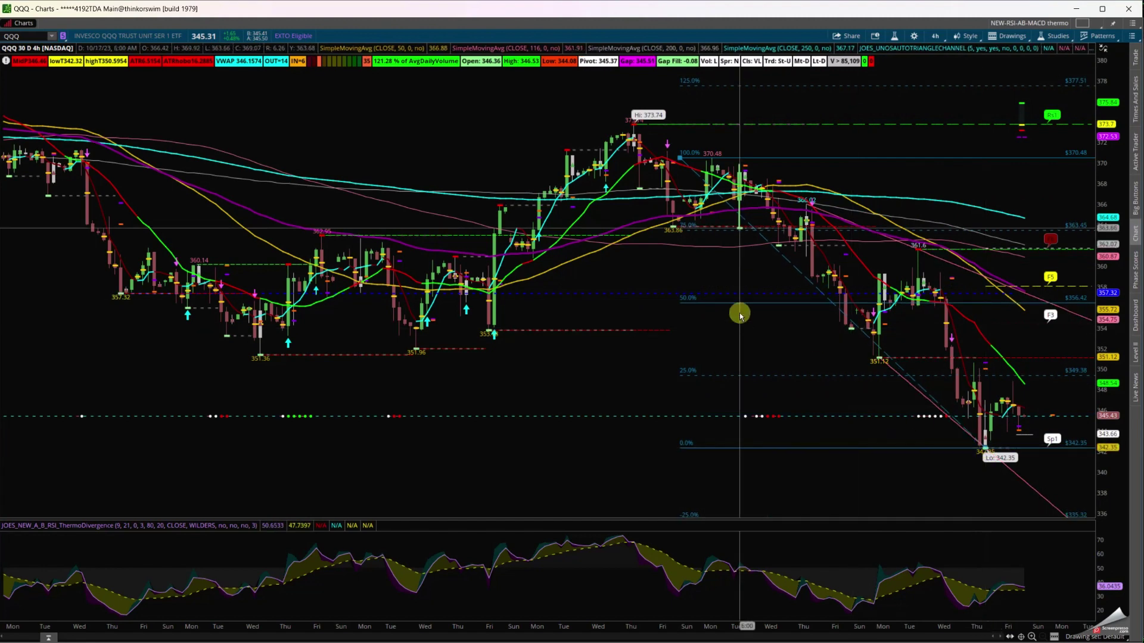
mouse_move(681, 158)
mouse_down()
mouse_move(960, 258)
mouse_move(937, 238)
mouse_move(919, 248)
mouse_up()
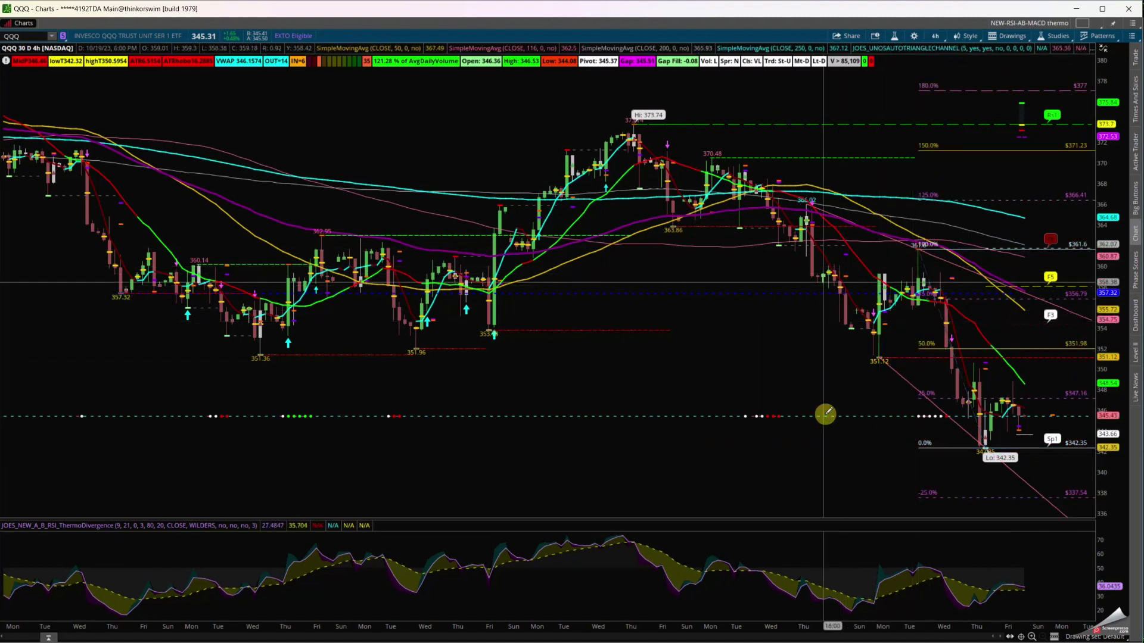
drag(1118, 262, 1126, 434)
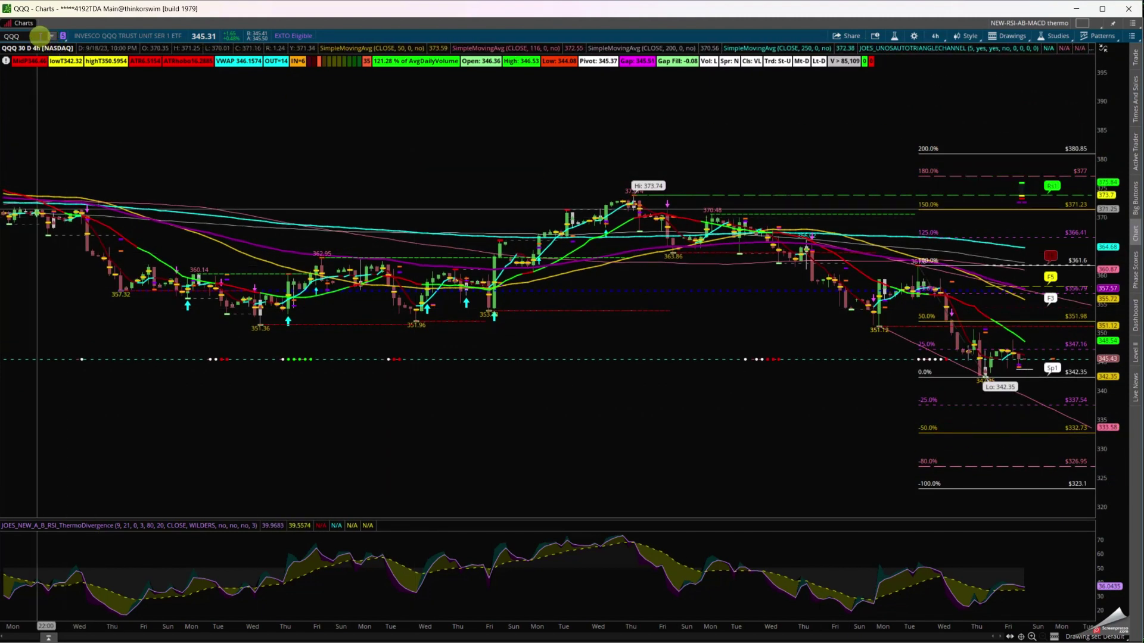
Set the QQQ chart to a daily time frame with a 1-year interval and a Day aggregation period
click(935, 36)
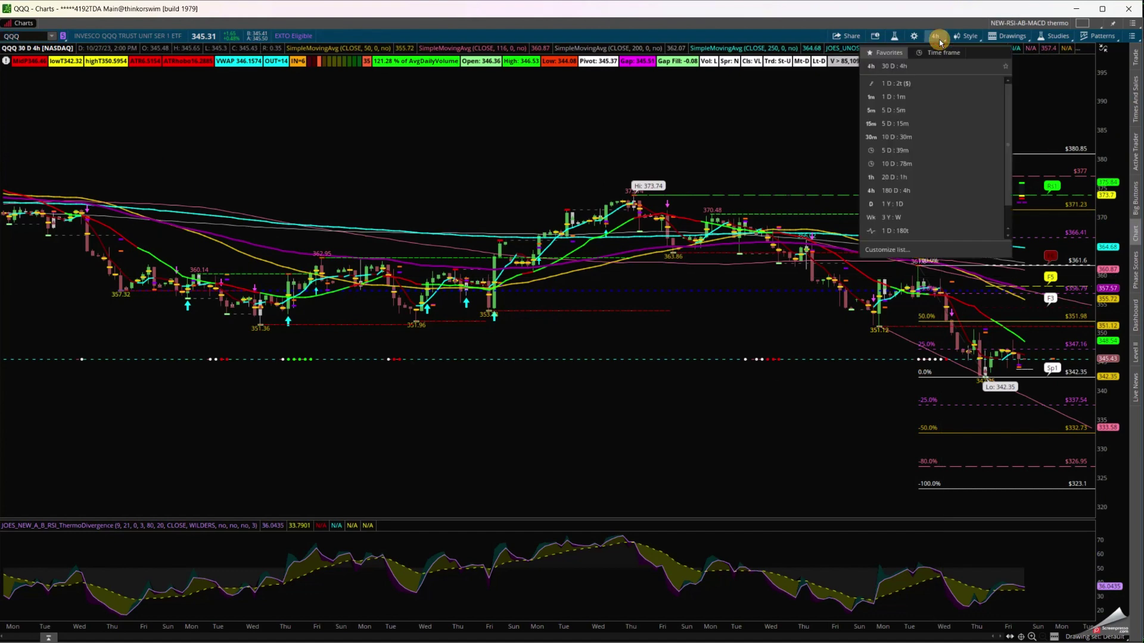
click(945, 53)
click(937, 92)
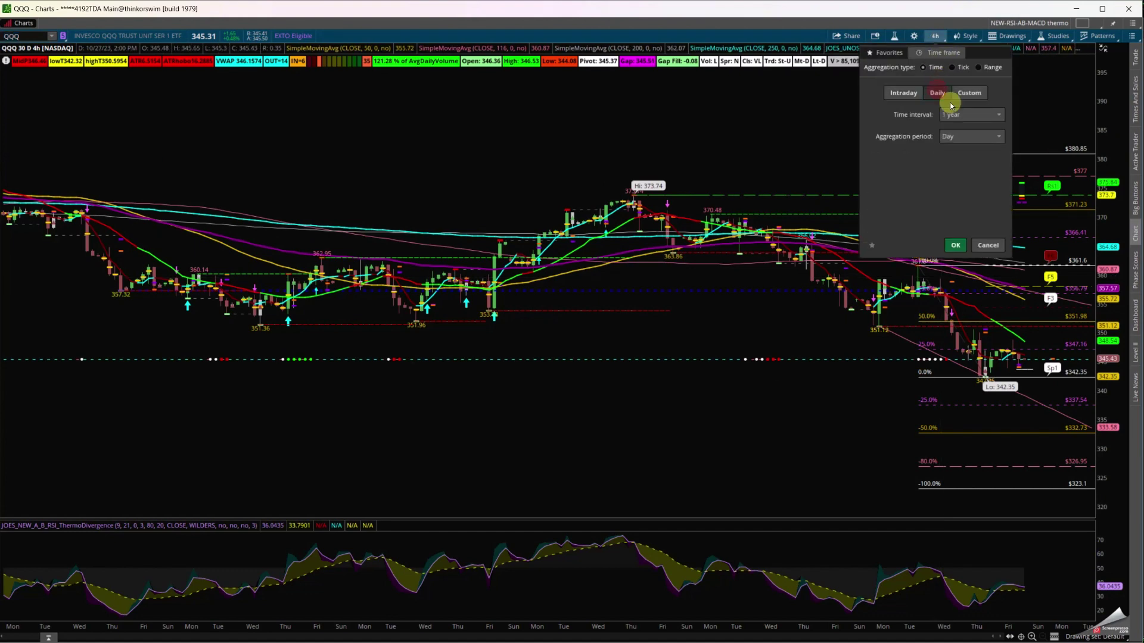
click(951, 243)
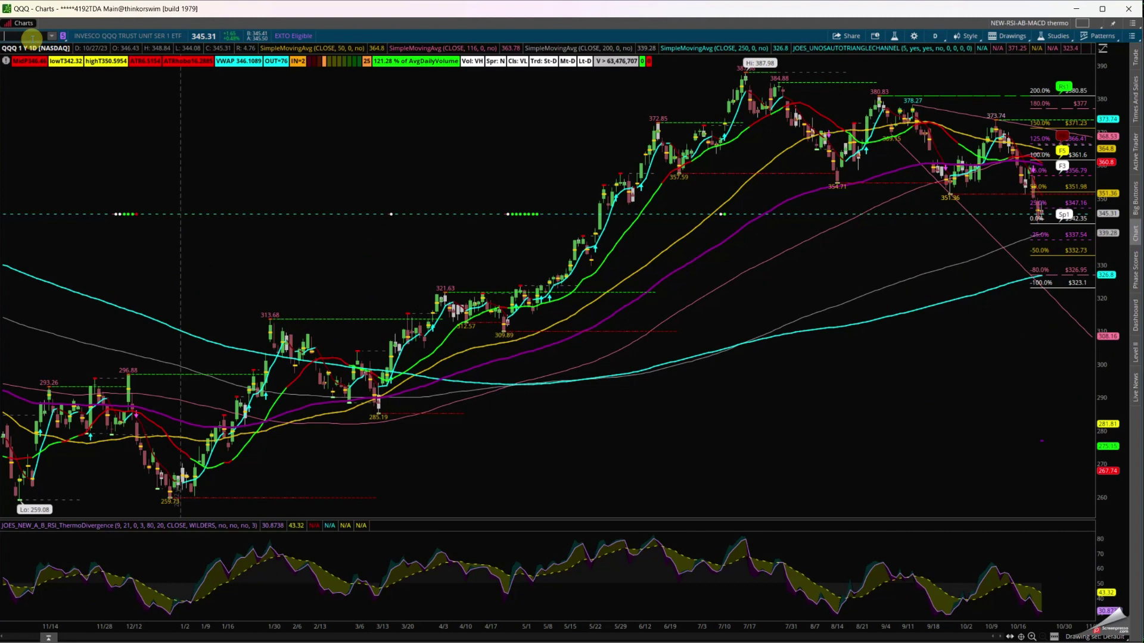
Load the AAPL chart
click(32, 37)
text(AAPL)
key(Return)
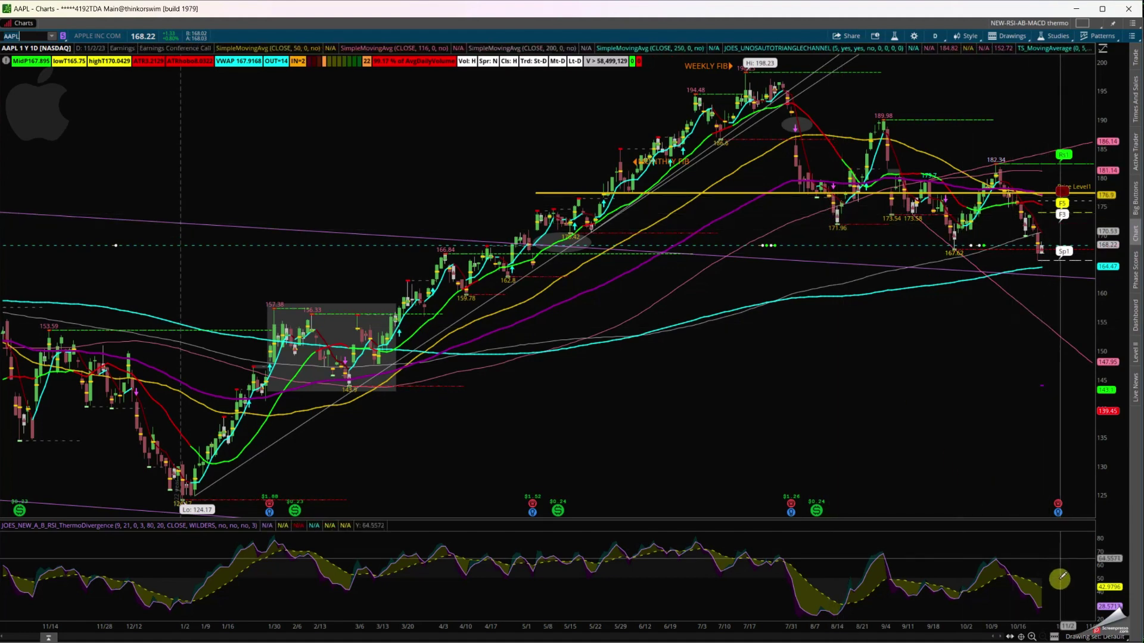
Draw two extended trendlines on AAPL, one through the 171.96 and 167.62 lows, the other through the 182.34 and 189.98 highs
click(1055, 637)
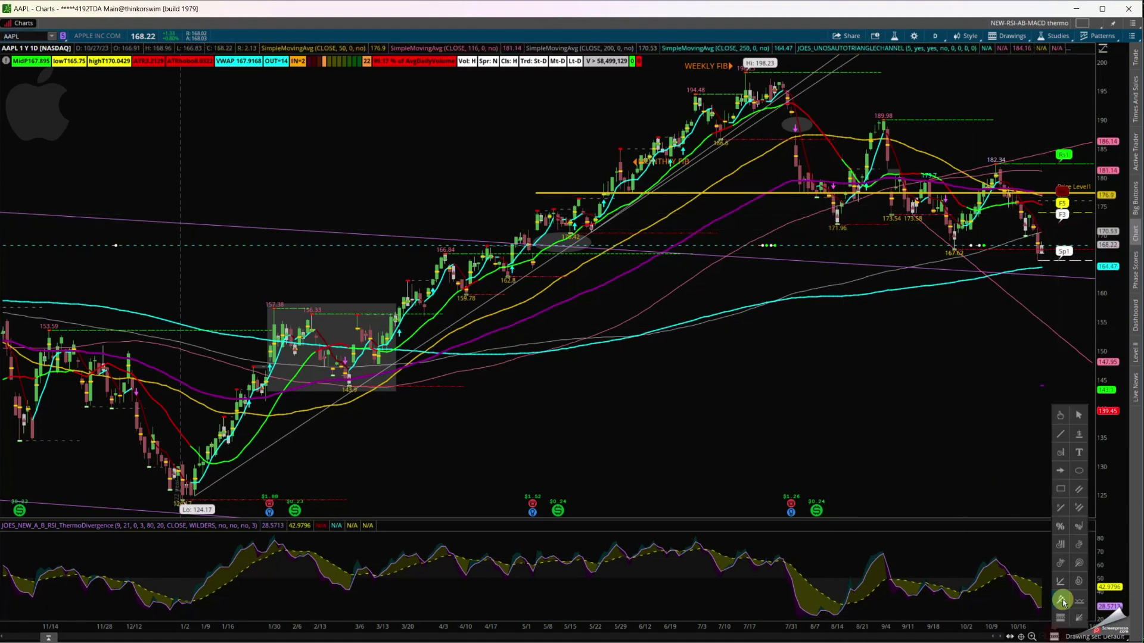
click(1064, 439)
click(840, 227)
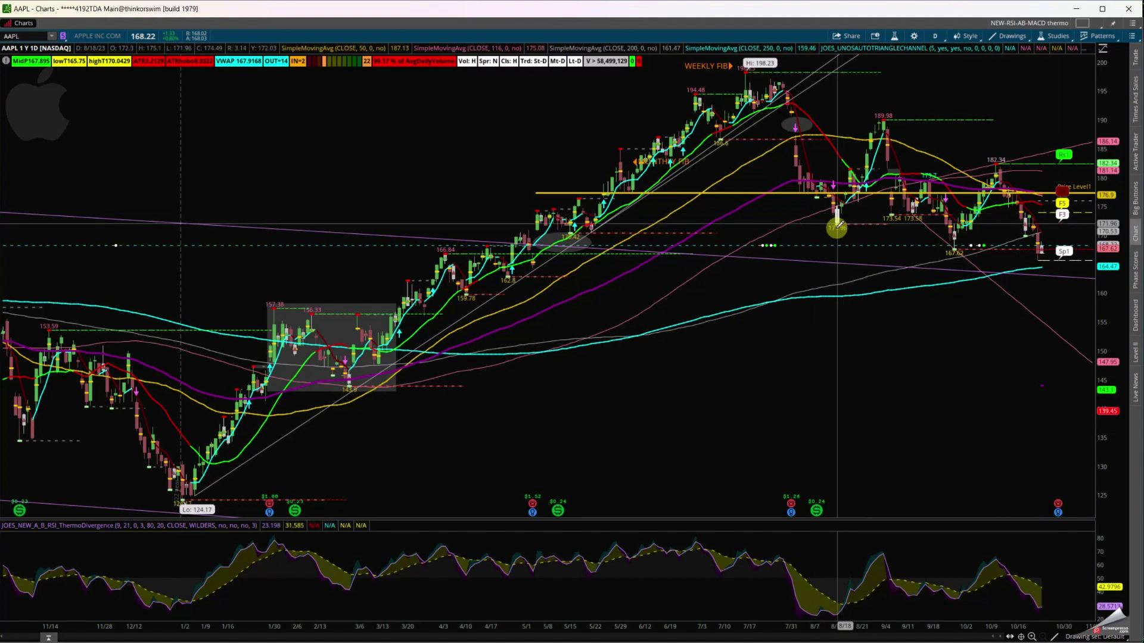
drag(839, 227, 952, 249)
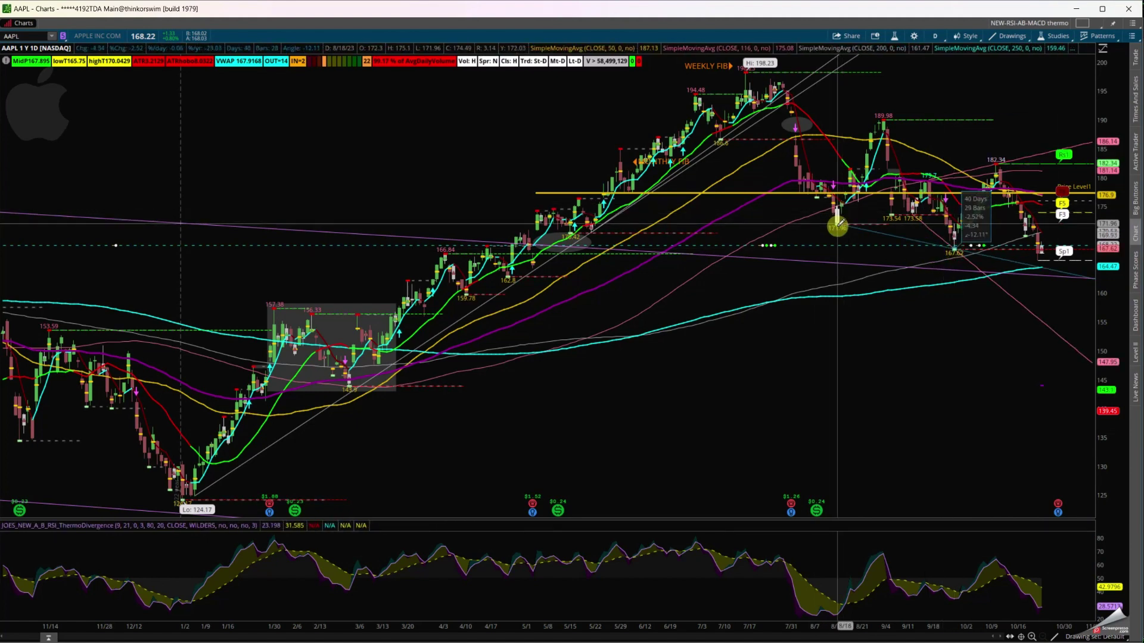
click(994, 164)
drag(994, 164, 885, 118)
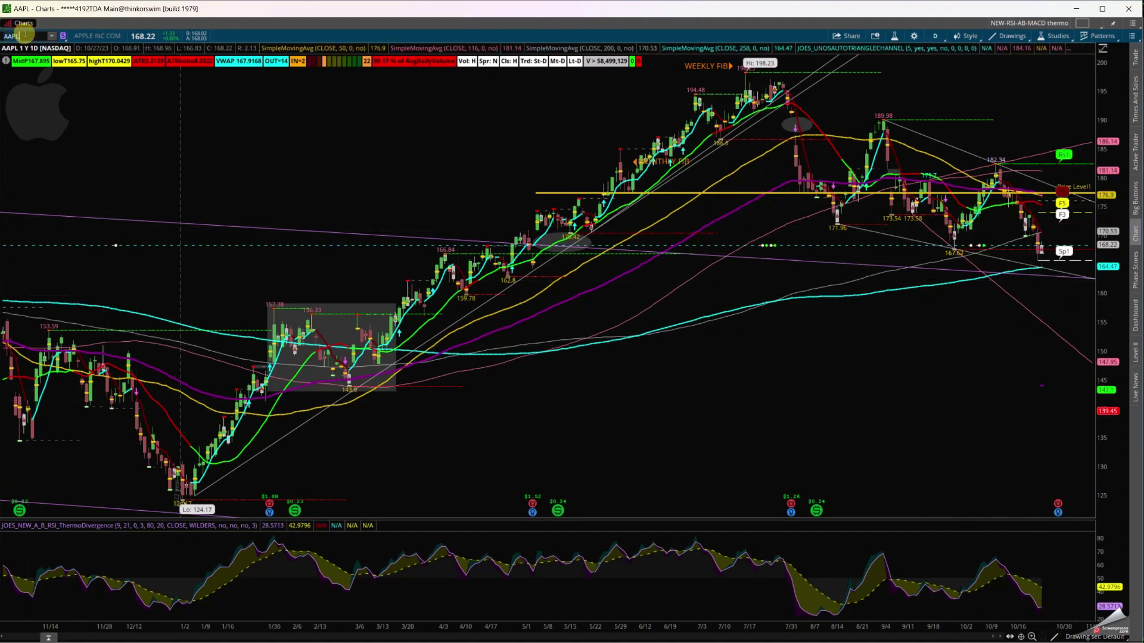
View the daily charts of AMZN, NFLX and TSLA one after another
key(Return)
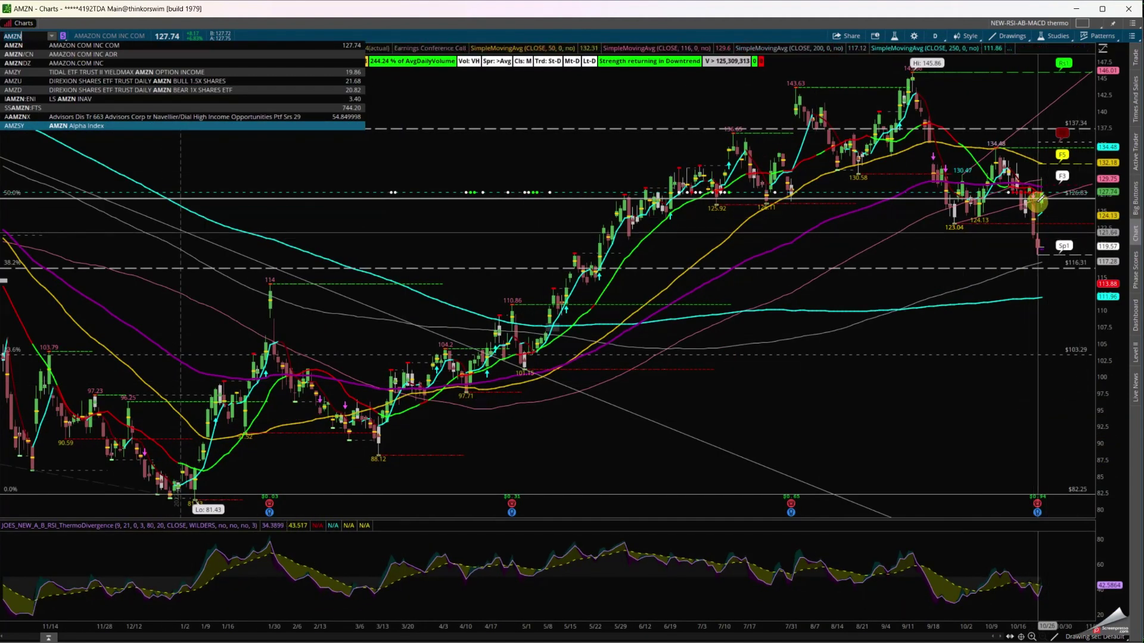
text(NF)
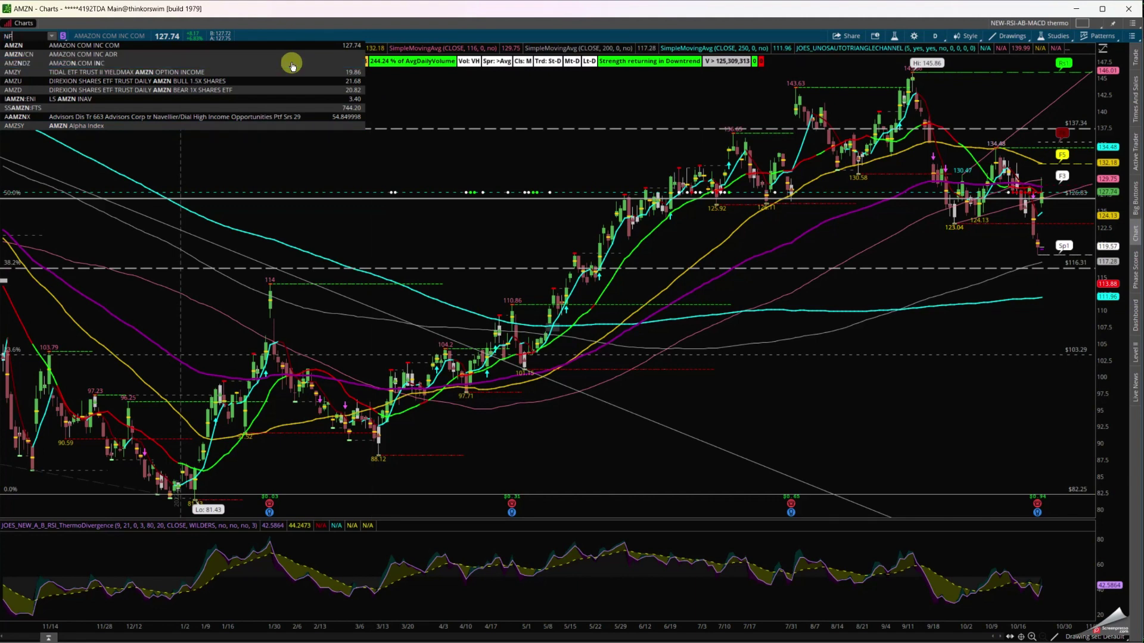
text(LX)
key(Return)
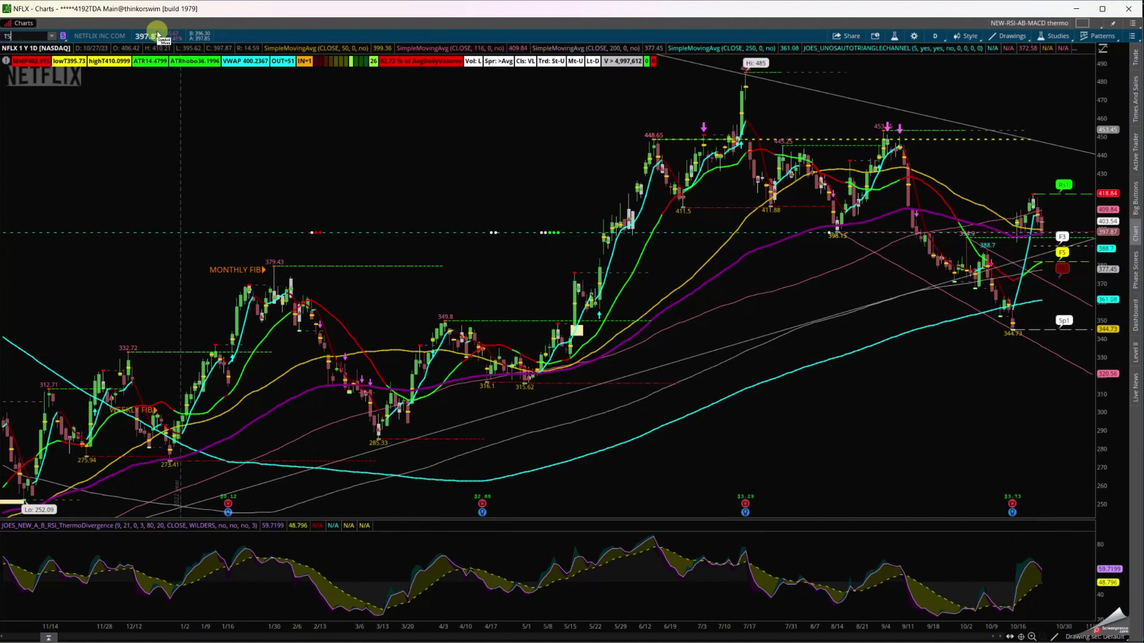
key(Return)
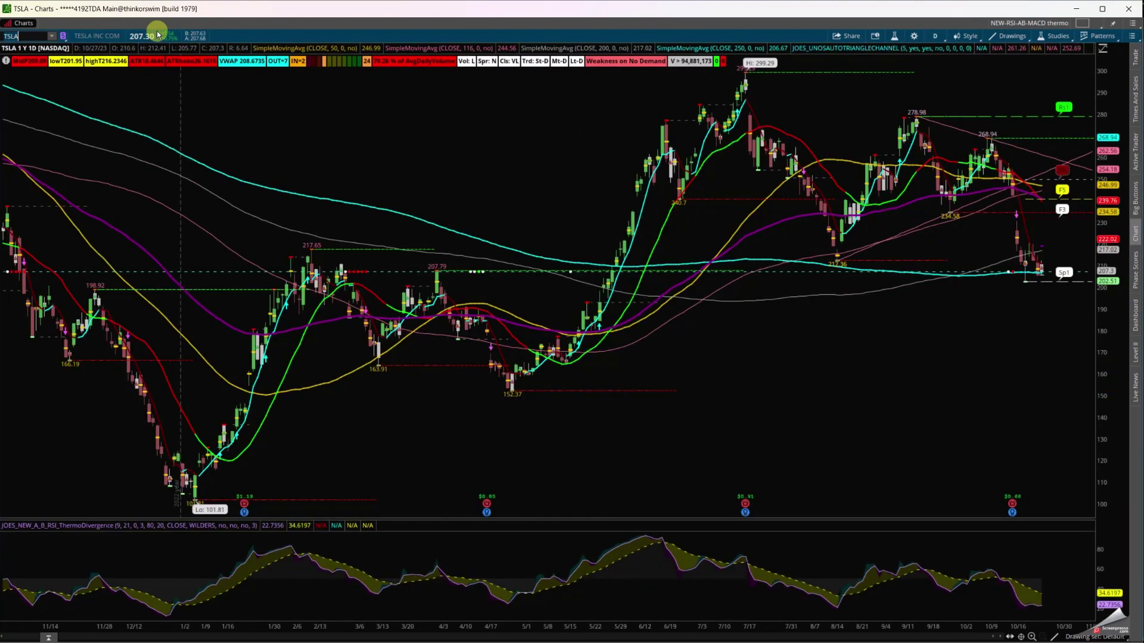
Load the MSFT chart to review its latest daily candles, and switch to the GOOGL chart
text(MSF)
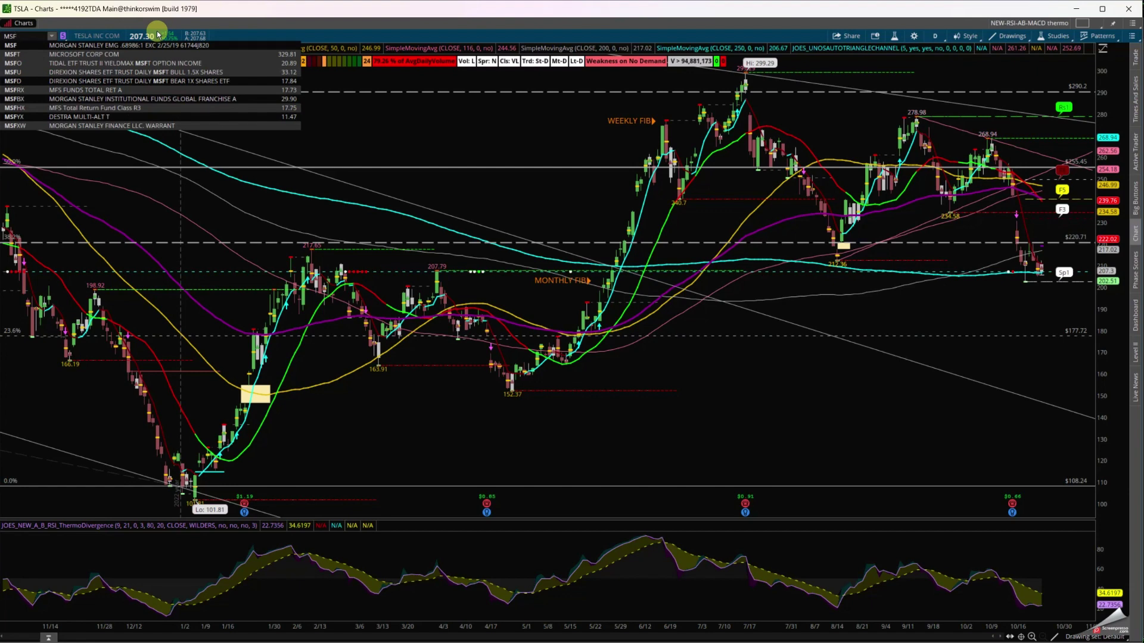
text(T)
key(Return)
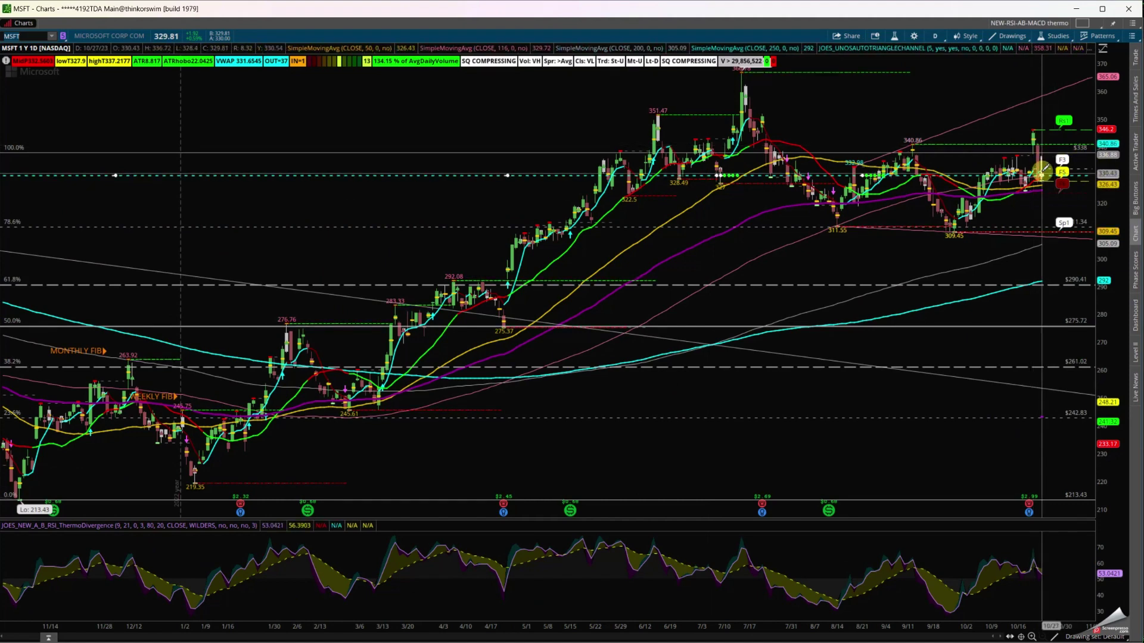
text(GOOGL)
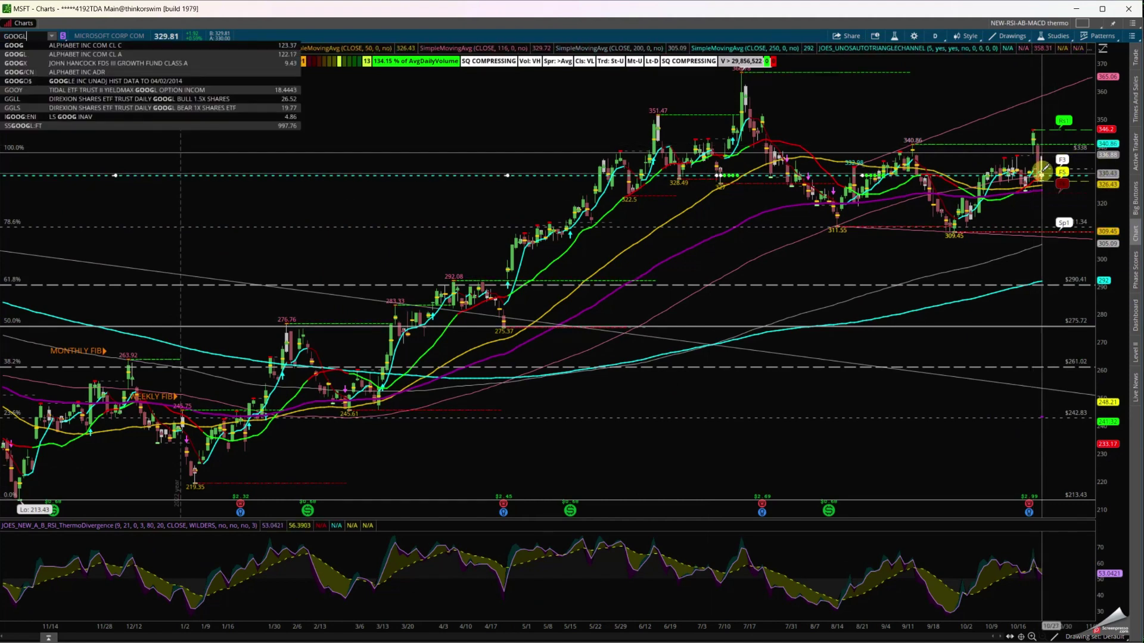
key(Return)
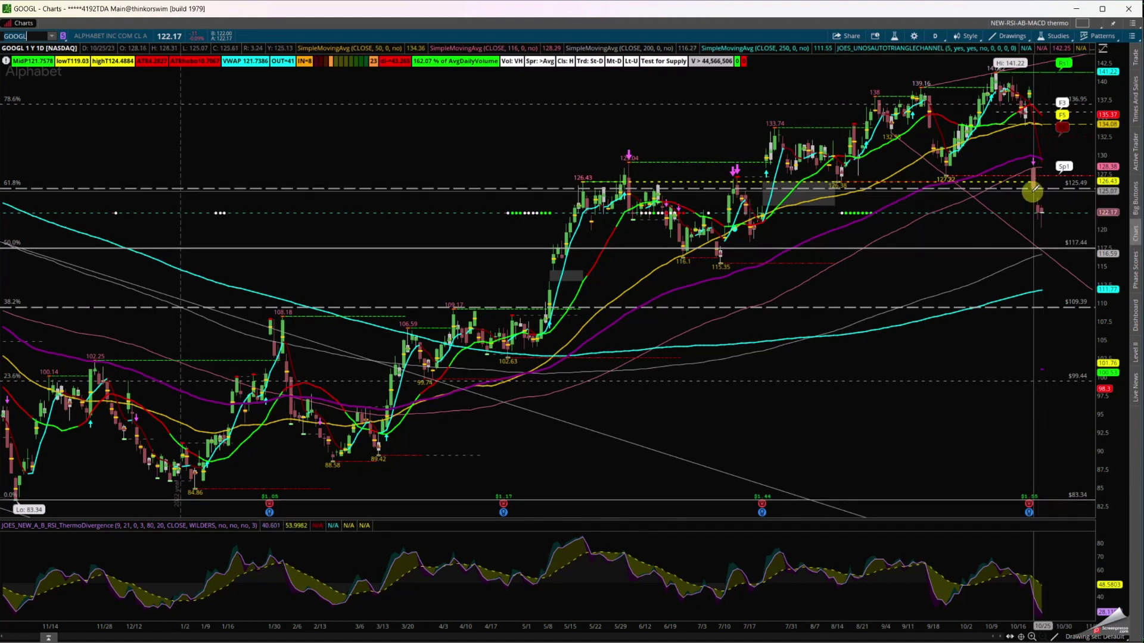
Draw a small rectangle from 125.07 to 124.33 at the 10/25/2023 GOOGL candle and remove the older rectangle over the July-August candles
mouse_move(1053, 635)
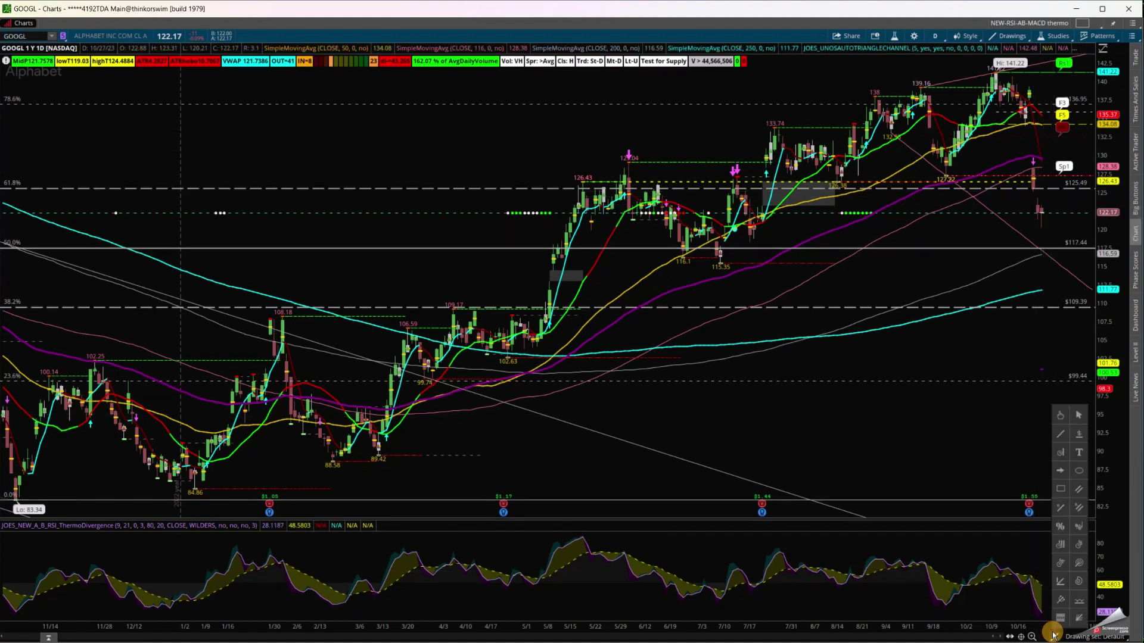
click(1063, 493)
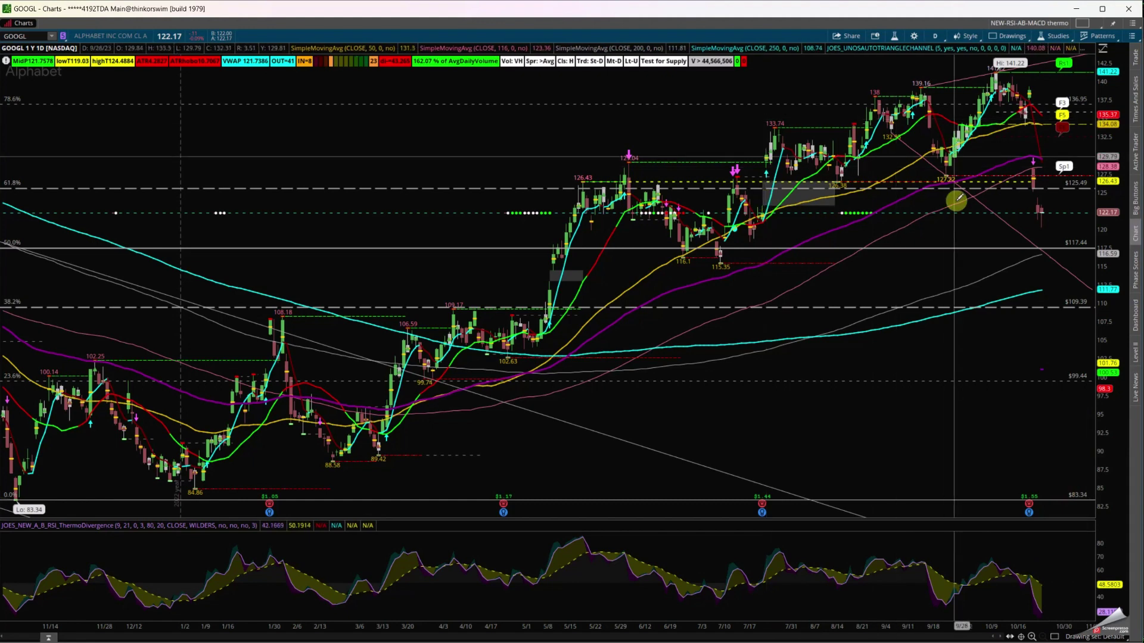
drag(1034, 190, 1038, 194)
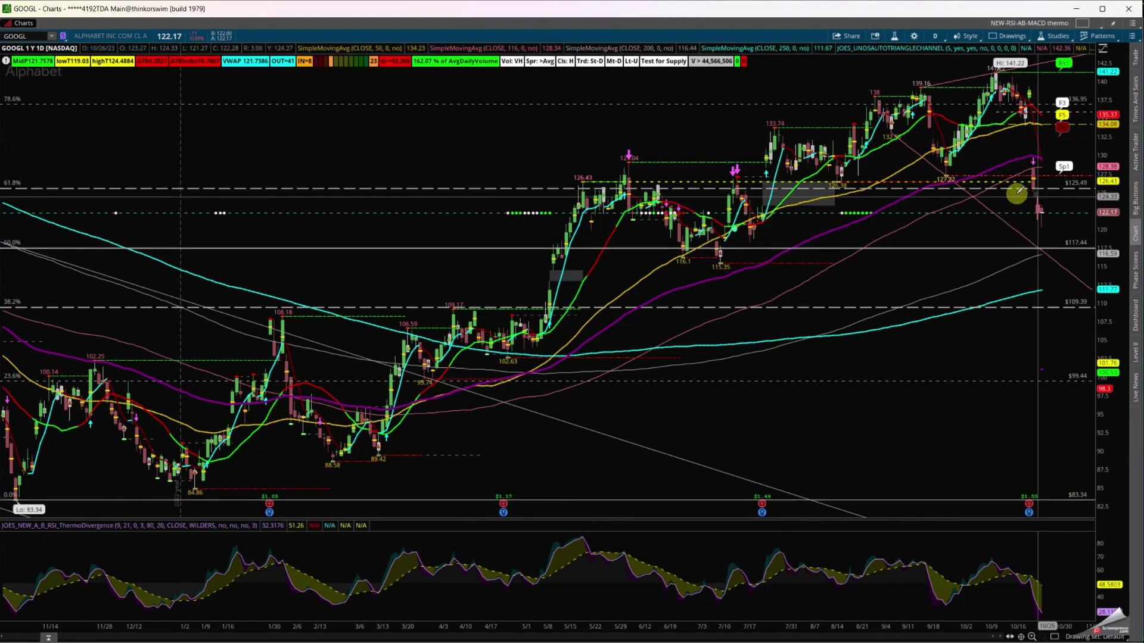
right_click(826, 199)
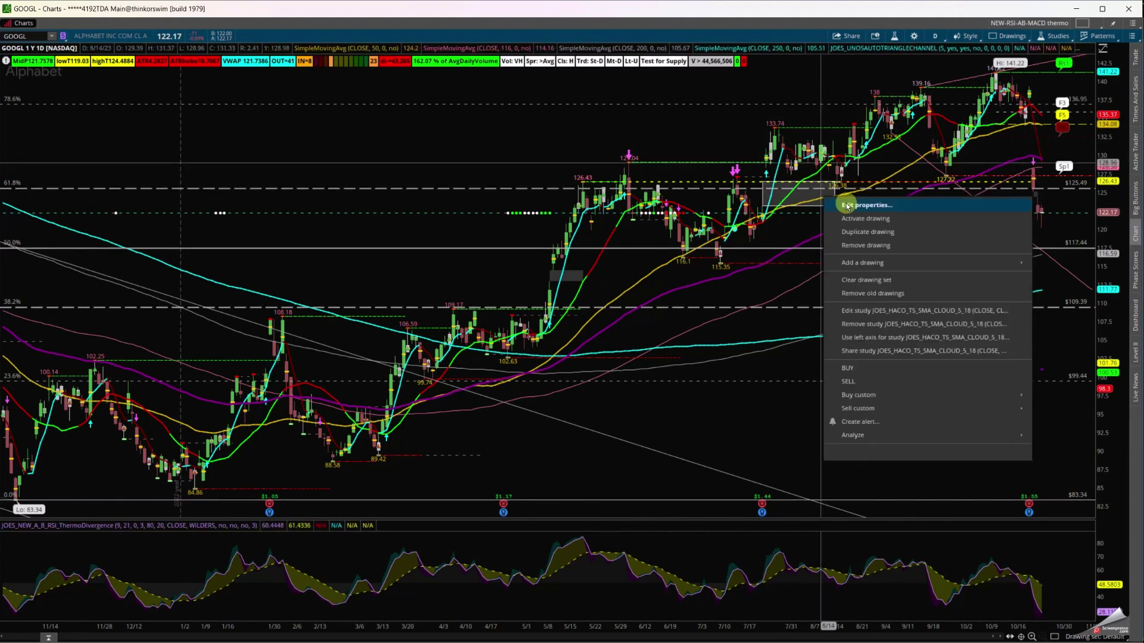
click(853, 244)
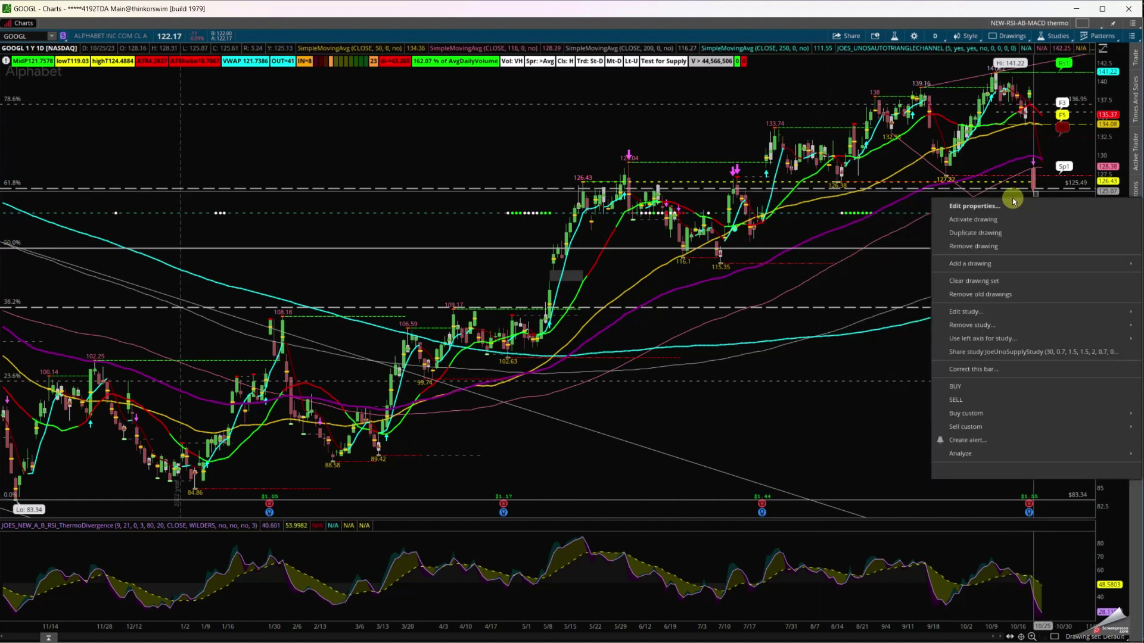
Set the new rectangle's top left date to 04/26/2023 and extend its bottom right date beyond the latest candle
click(1011, 205)
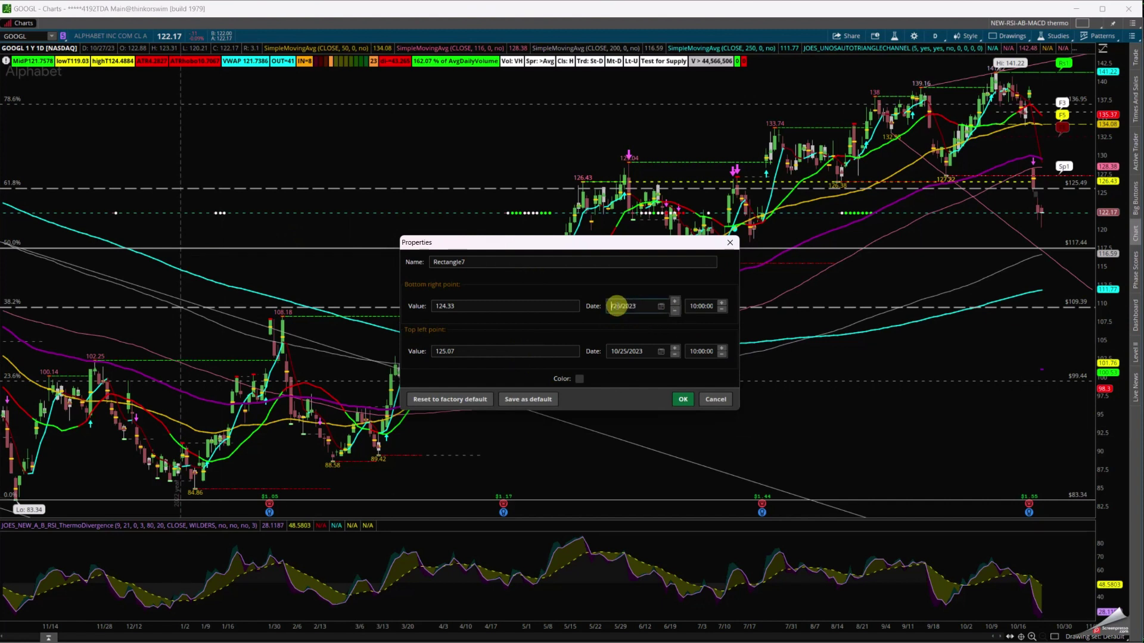
click(686, 399)
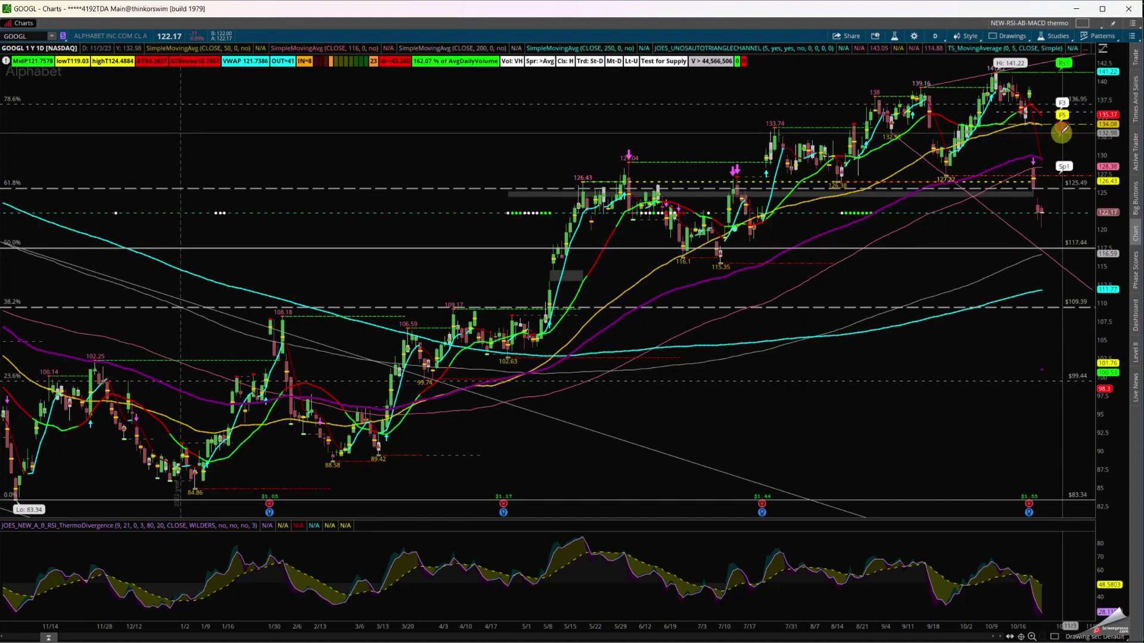
right_click(1008, 199)
click(1029, 208)
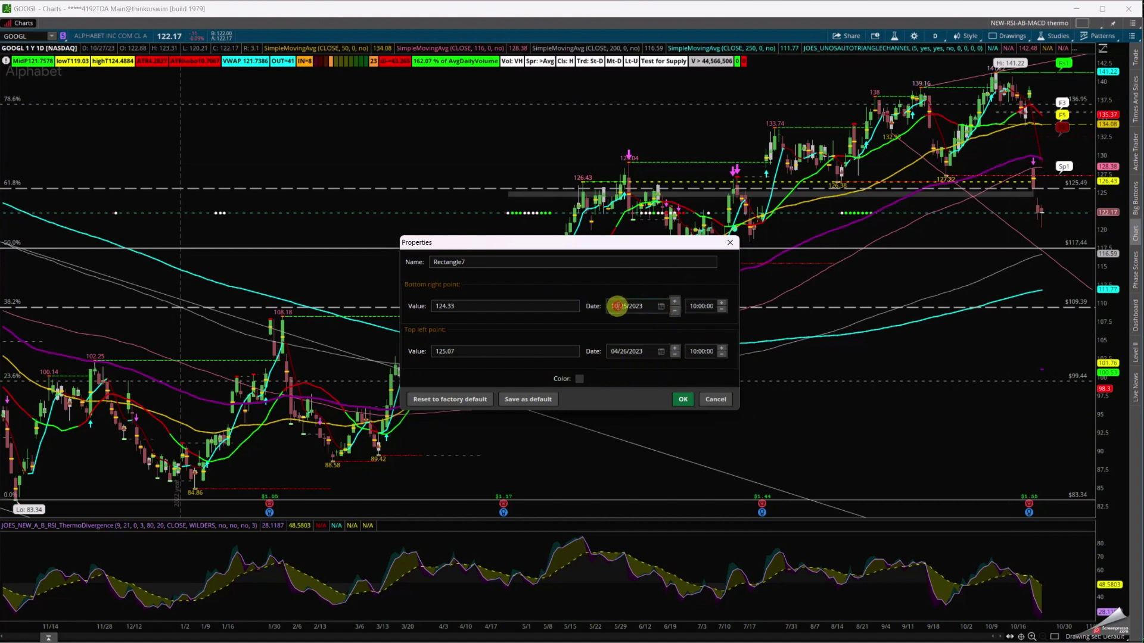
click(683, 399)
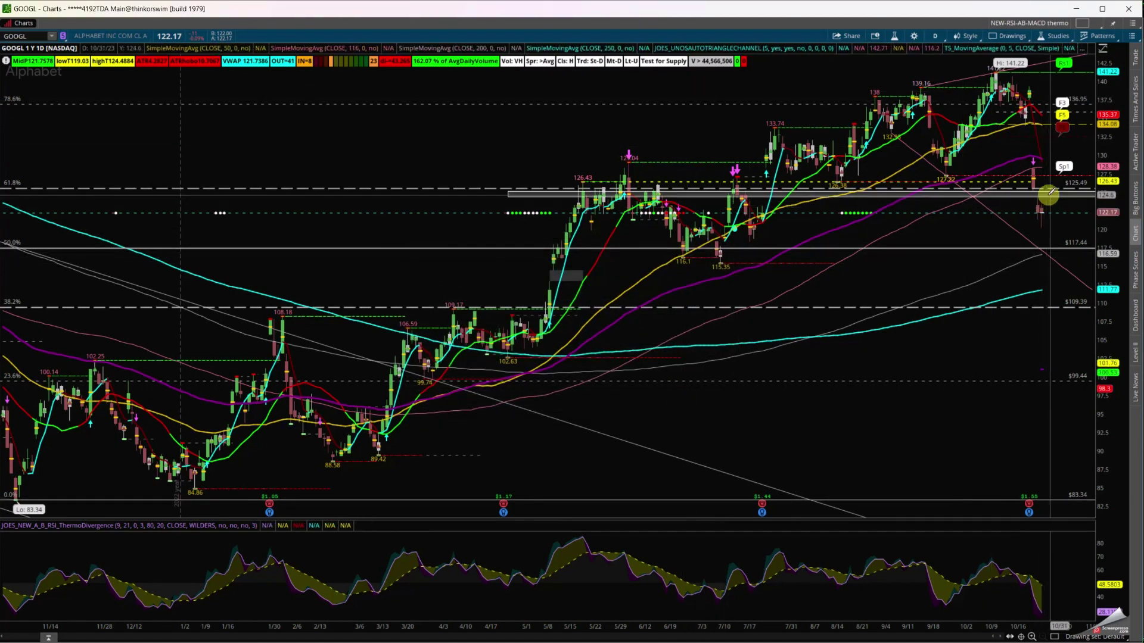
Load the /MNQ futures chart and examine its daily price action
click(25, 35)
text(/MNQ)
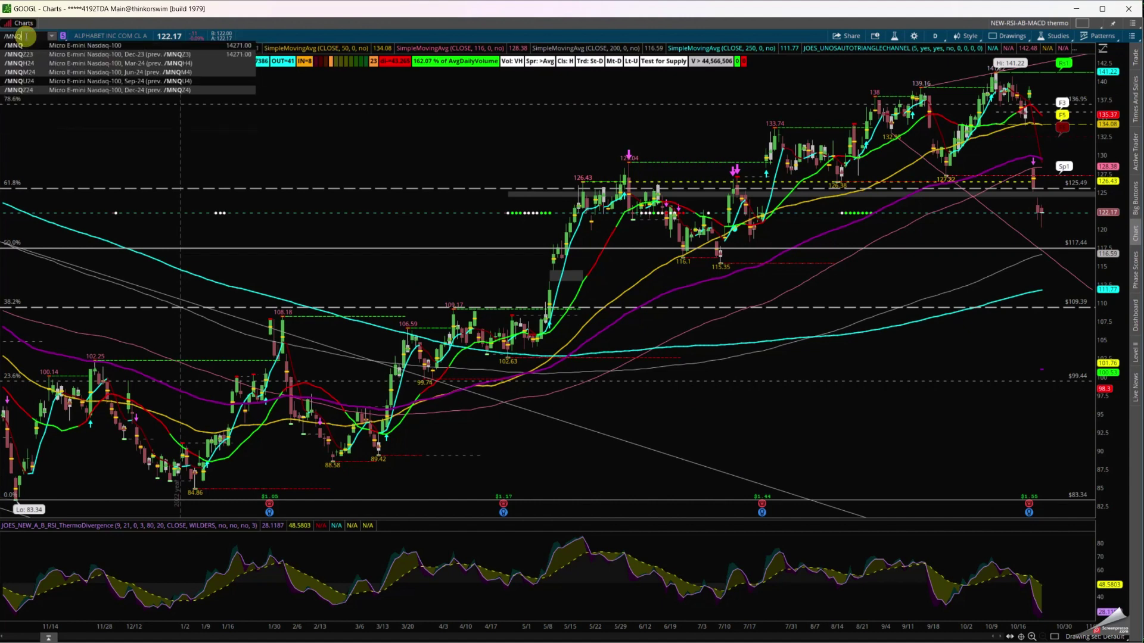
key(Return)
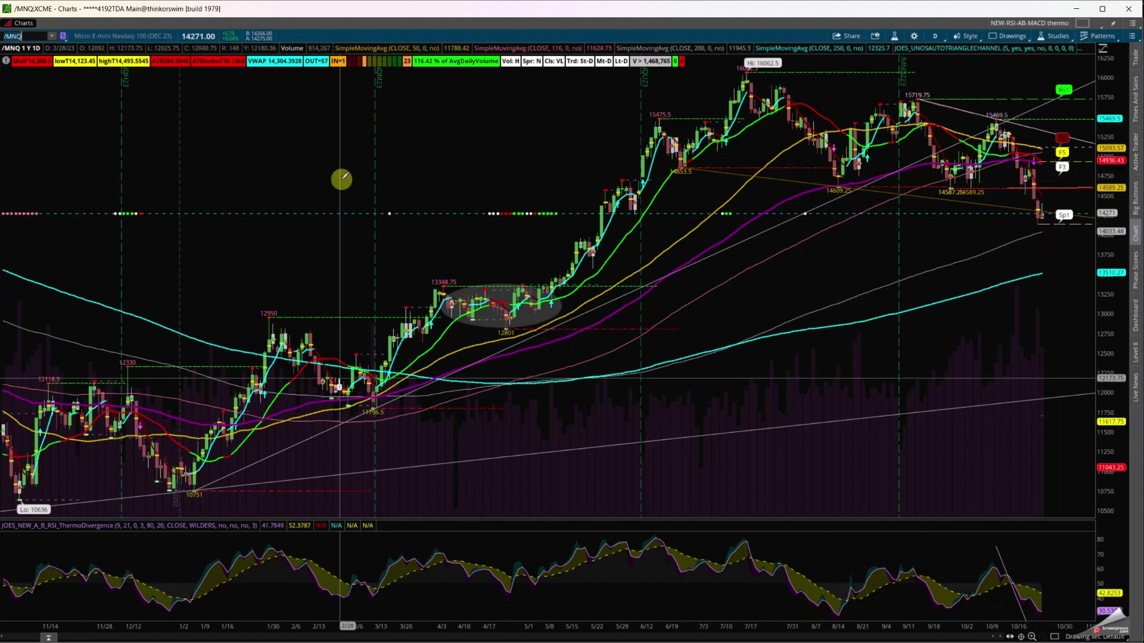
Minimise the chart window and view the closing thank-you pages 8 and 9 of OCT 29 2023 D.pdf
click(1077, 11)
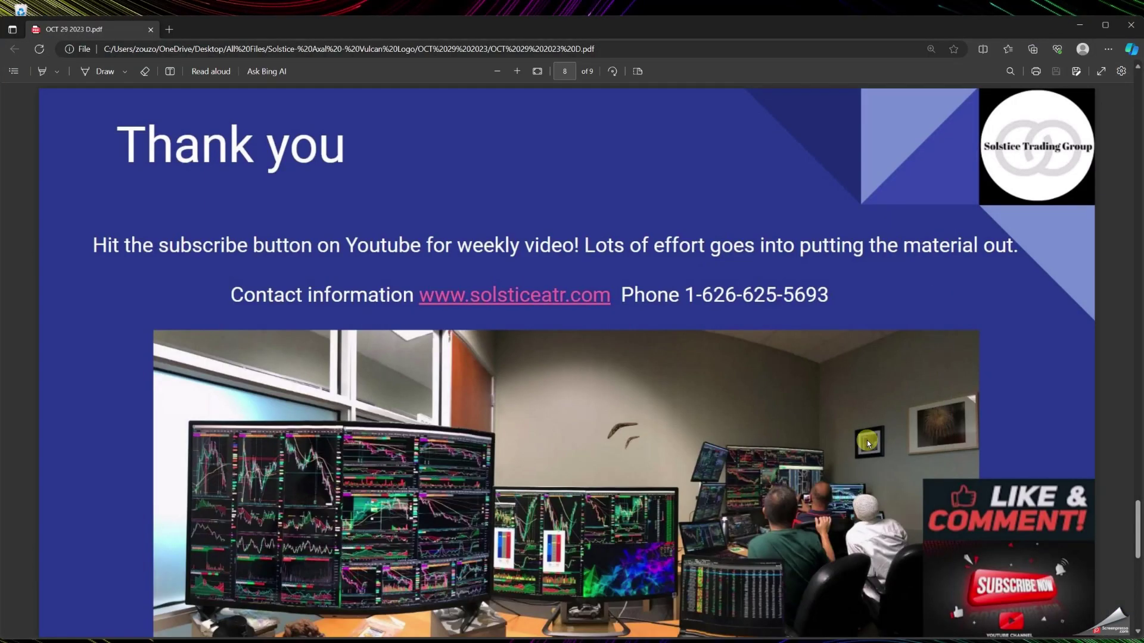
scroll(867, 442, down, 10)
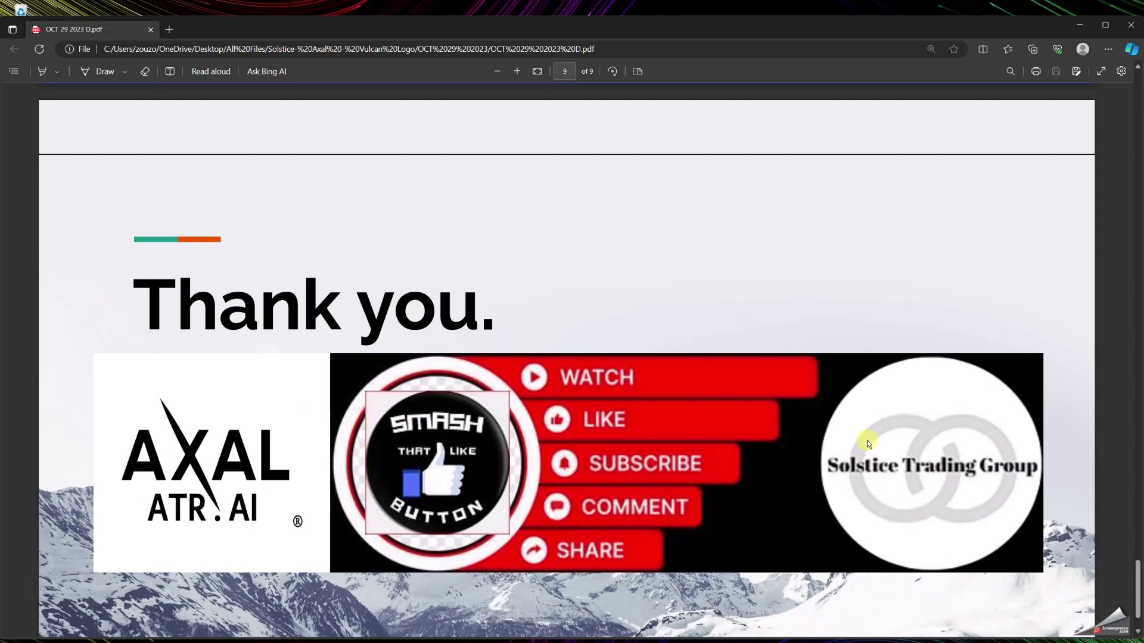
scroll(867, 460, up, 10)
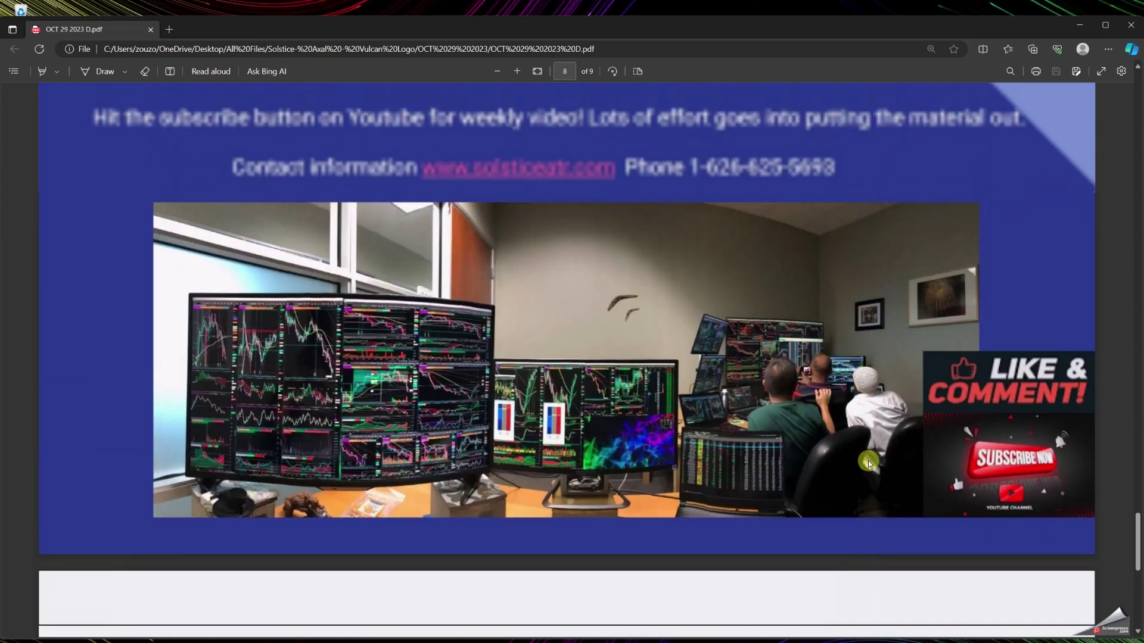